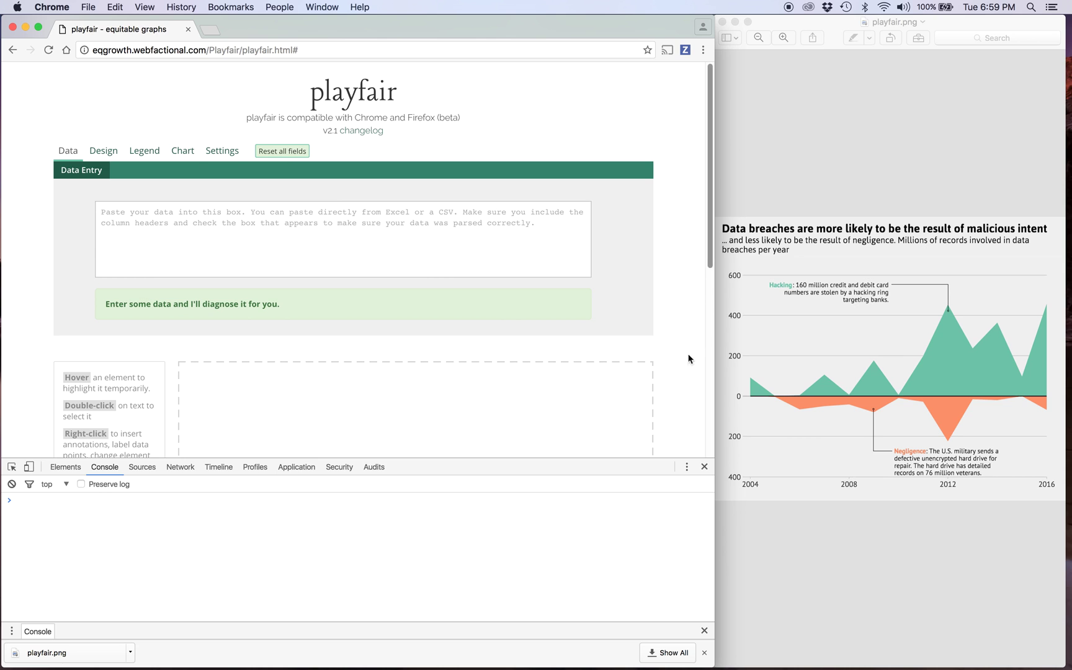
Paste the copied data breach records into the data entry box and set the year column's type to date
{"action": "left_click", "coordinate": [169, 218]}
{"action": "key", "text": "super+v"}
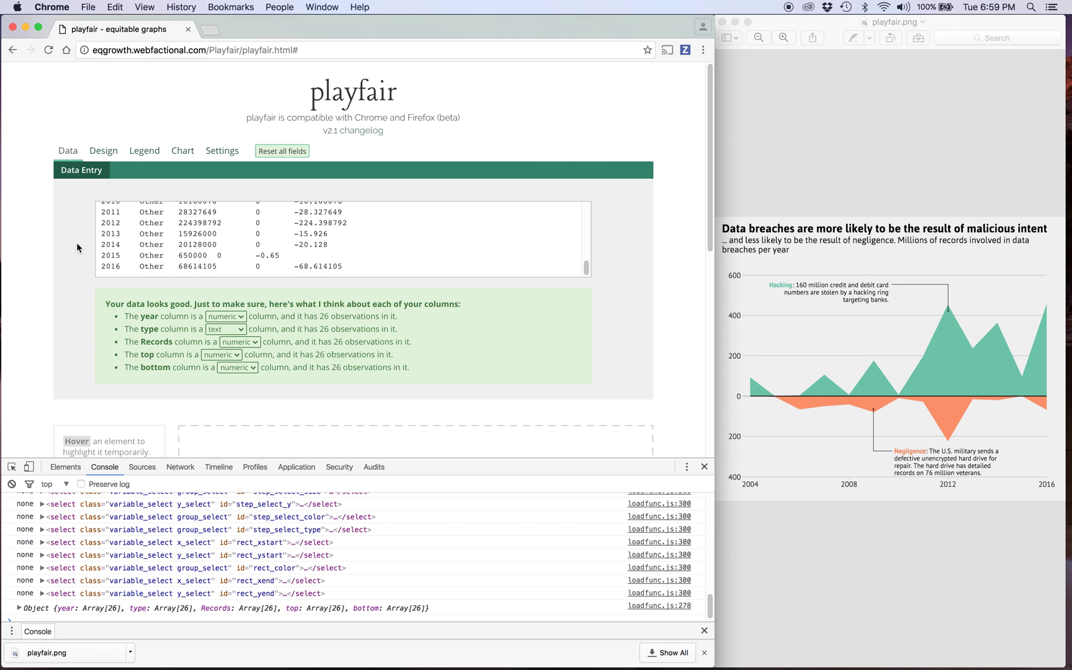
{"action": "scroll", "coordinate": [76, 247], "scroll_direction": "down", "scroll_amount": 4}
{"action": "scroll", "coordinate": [114, 226], "scroll_direction": "up", "scroll_amount": 3}
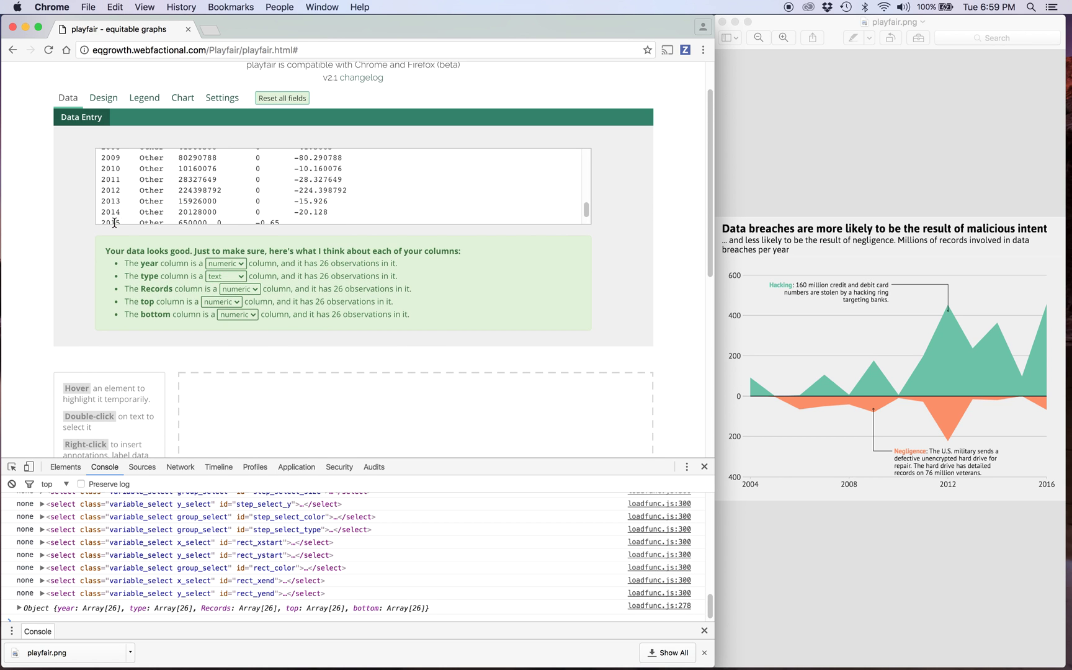
{"action": "left_click", "coordinate": [240, 265]}
{"action": "left_click", "coordinate": [239, 273]}
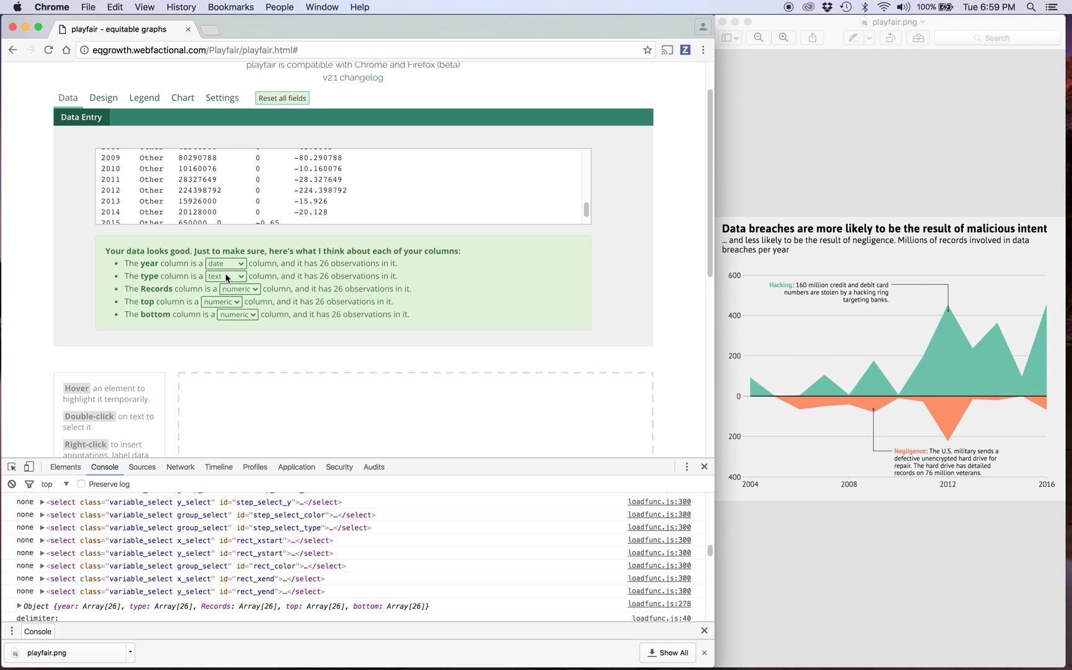
Set the chart's design theme to Default and its logo to None
{"action": "scroll", "coordinate": [225, 273], "scroll_direction": "up", "scroll_amount": 2}
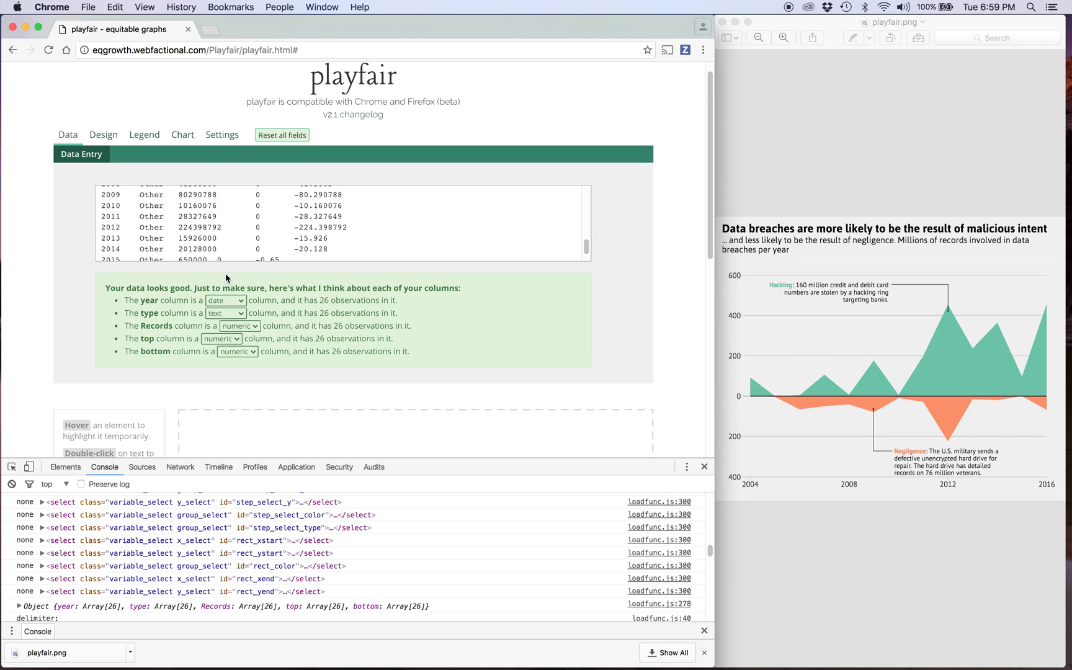
{"action": "left_click", "coordinate": [104, 137]}
{"action": "left_click", "coordinate": [143, 157]}
{"action": "left_click", "coordinate": [199, 197]}
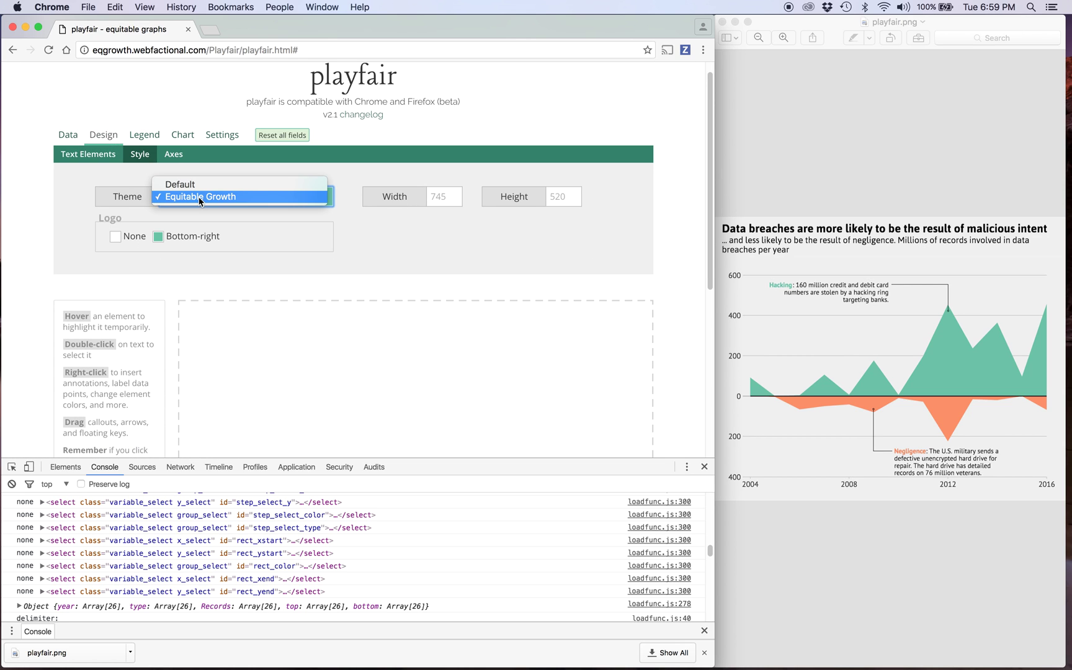
{"action": "left_click", "coordinate": [191, 184]}
{"action": "left_click", "coordinate": [115, 237]}
Set up a top/bottom bounded area chart with Y Maximum top, Y Minimum bottom, X Variable year and Color type
{"action": "left_click", "coordinate": [145, 135]}
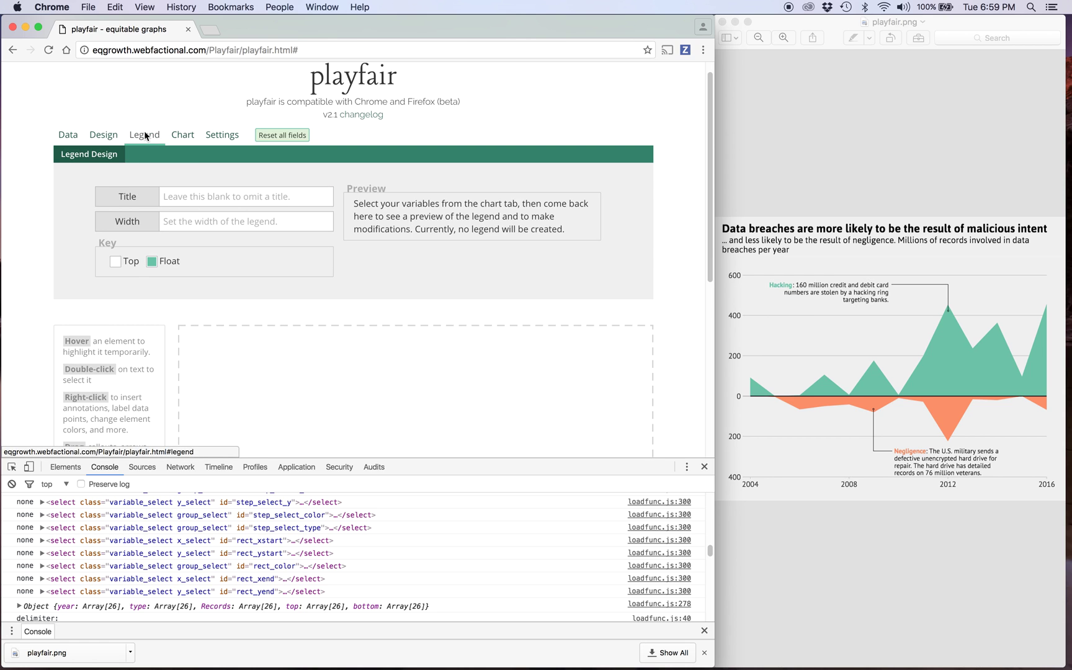
{"action": "left_click", "coordinate": [183, 136]}
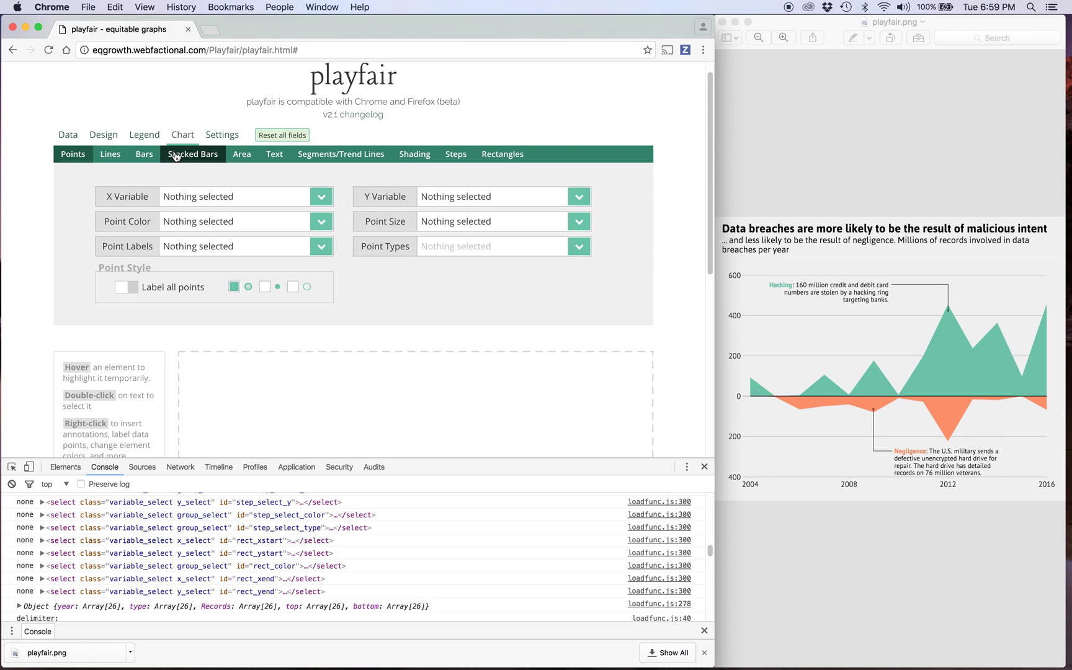
{"action": "left_click", "coordinate": [246, 157]}
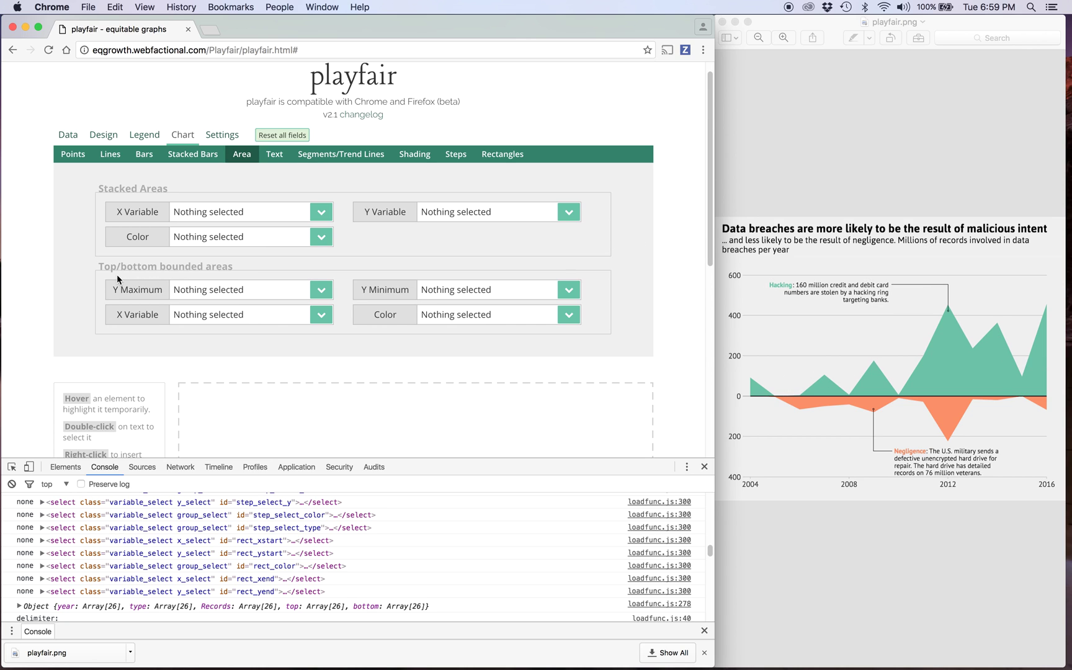
{"action": "left_click", "coordinate": [222, 295]}
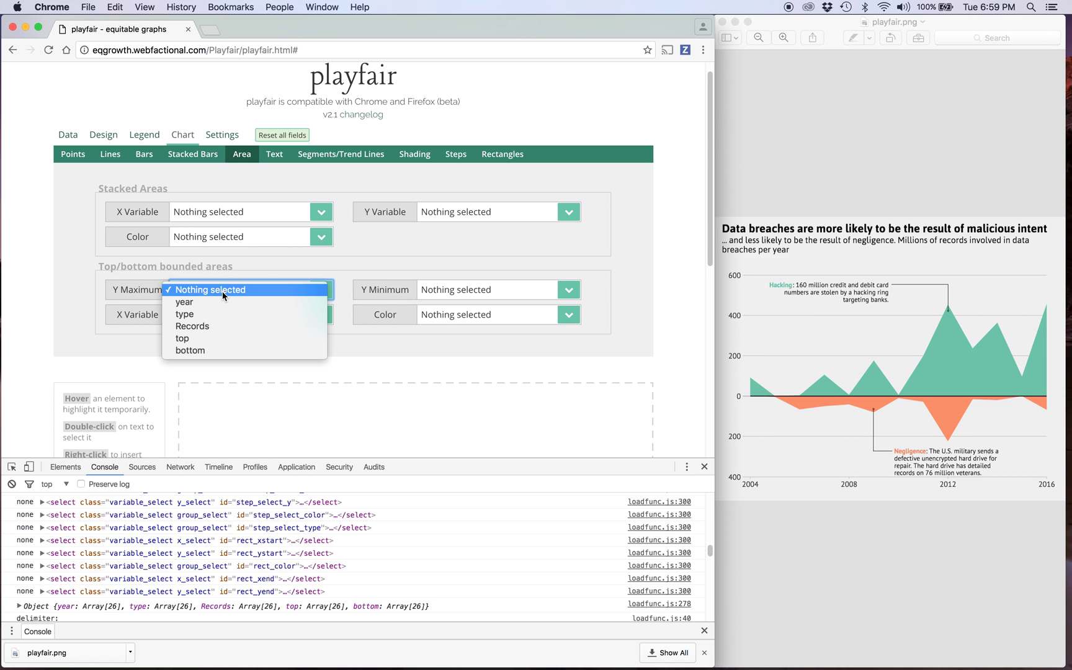
{"action": "left_click", "coordinate": [225, 338]}
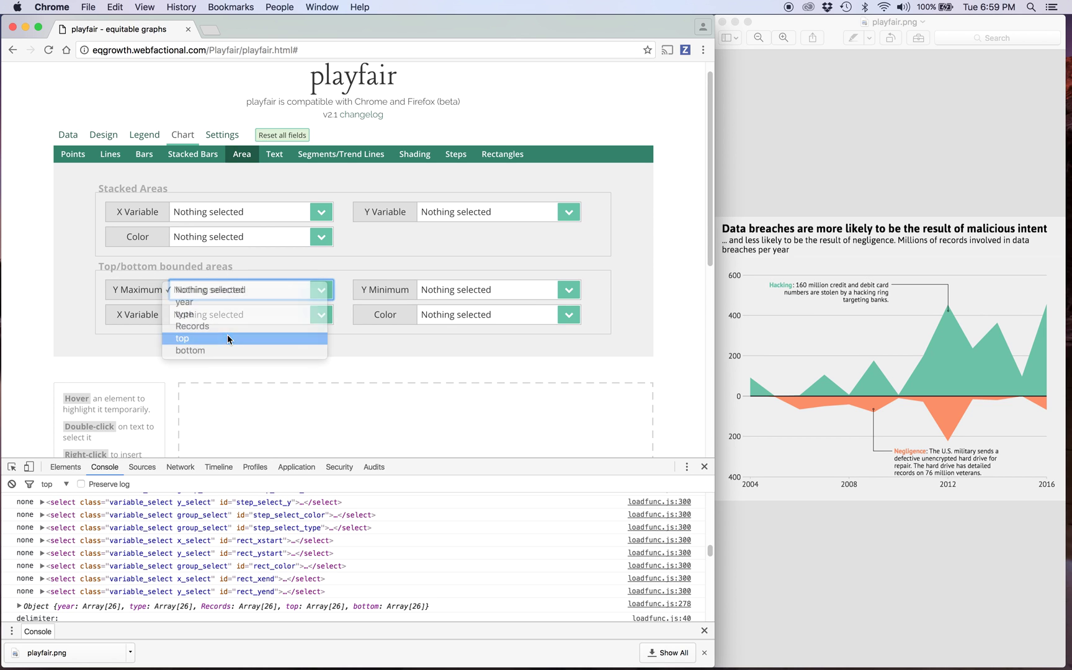
{"action": "left_click", "coordinate": [446, 290]}
{"action": "left_click", "coordinate": [445, 351]}
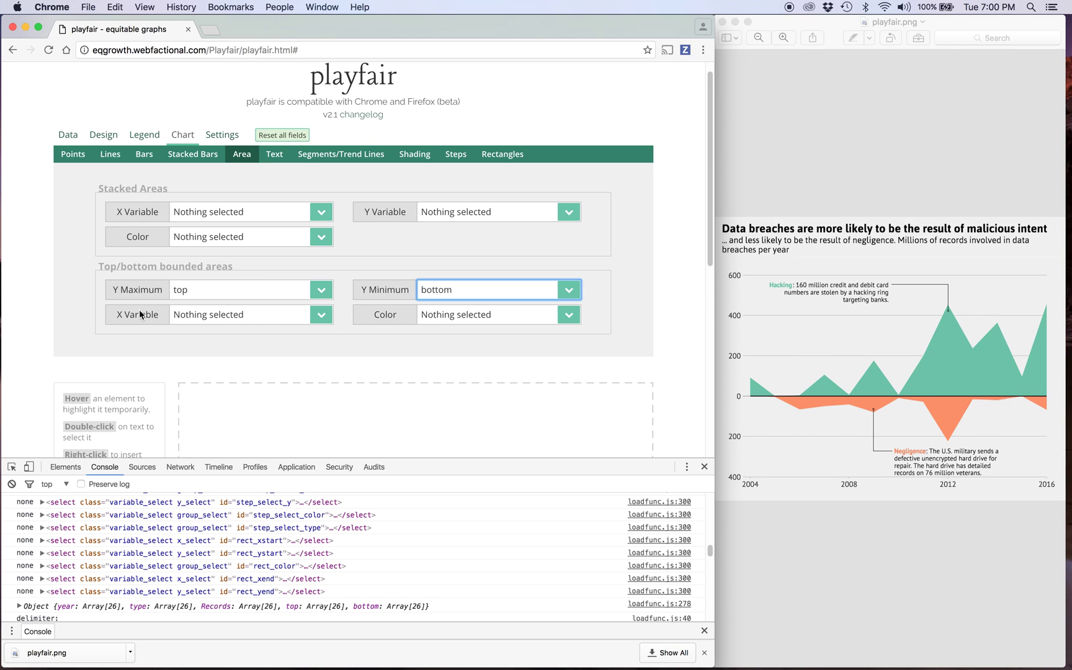
{"action": "left_click", "coordinate": [177, 314]}
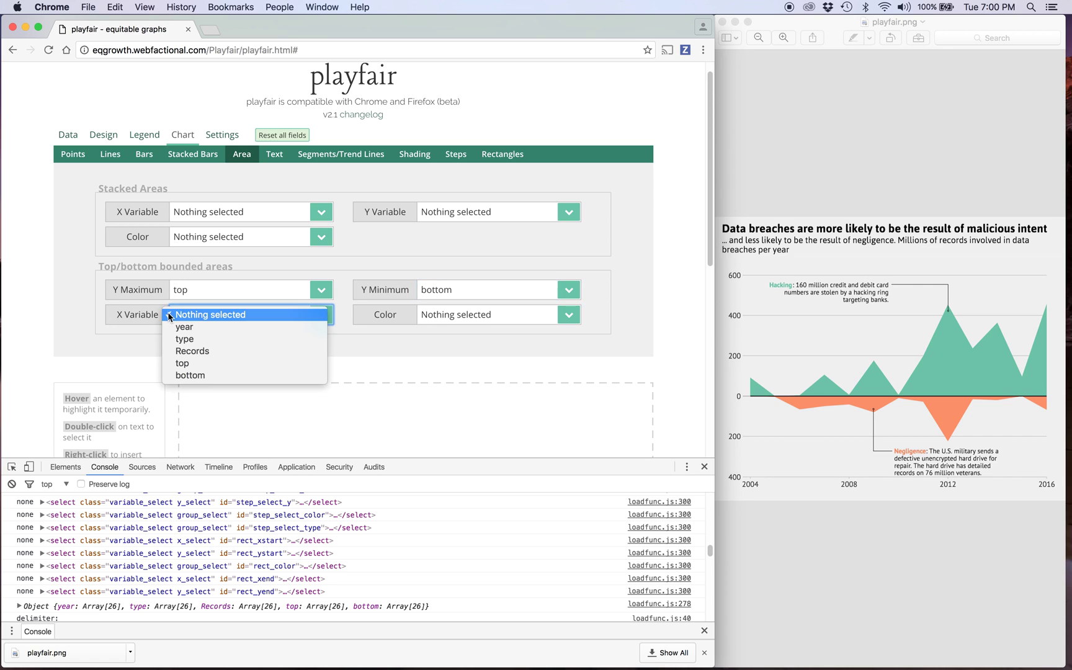
{"action": "left_click", "coordinate": [204, 330]}
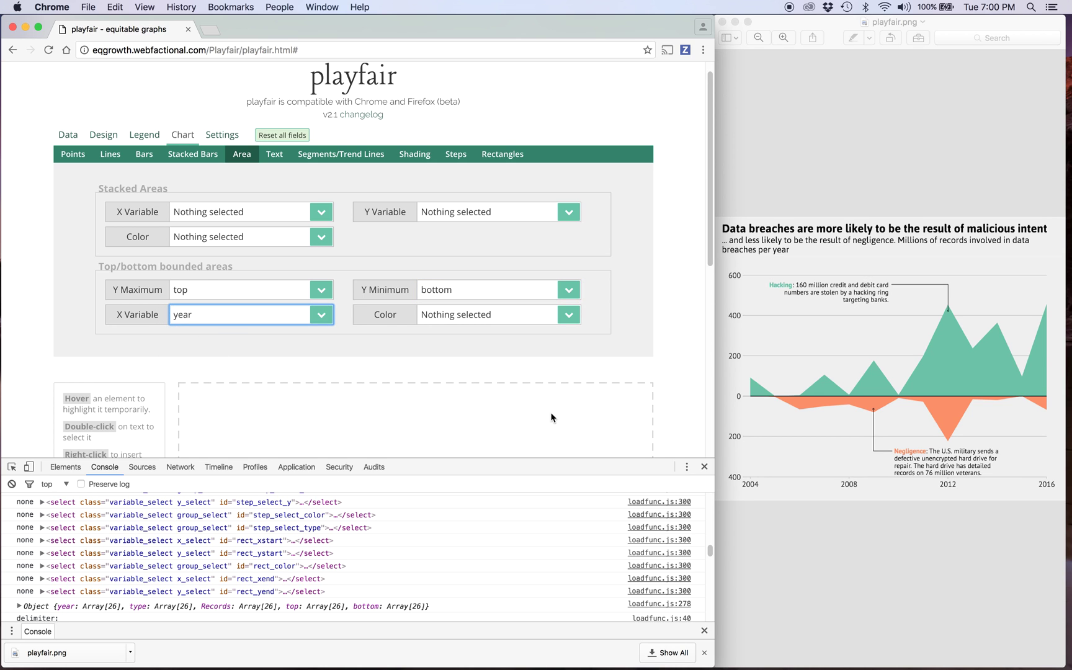
{"action": "left_click", "coordinate": [461, 316]}
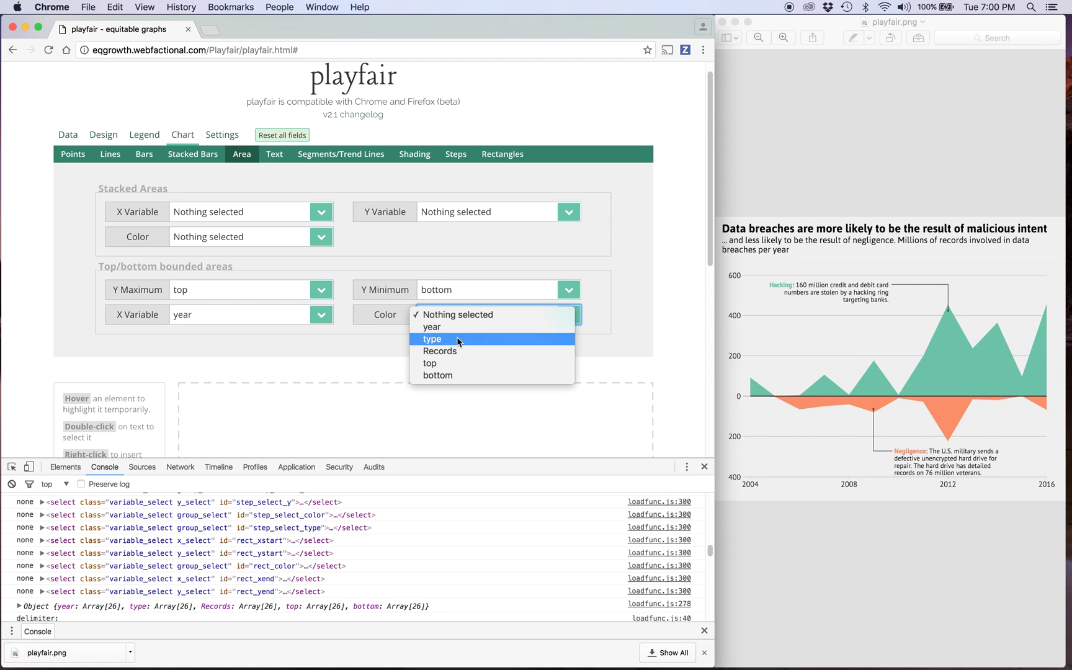
{"action": "key", "text": "Escape"}
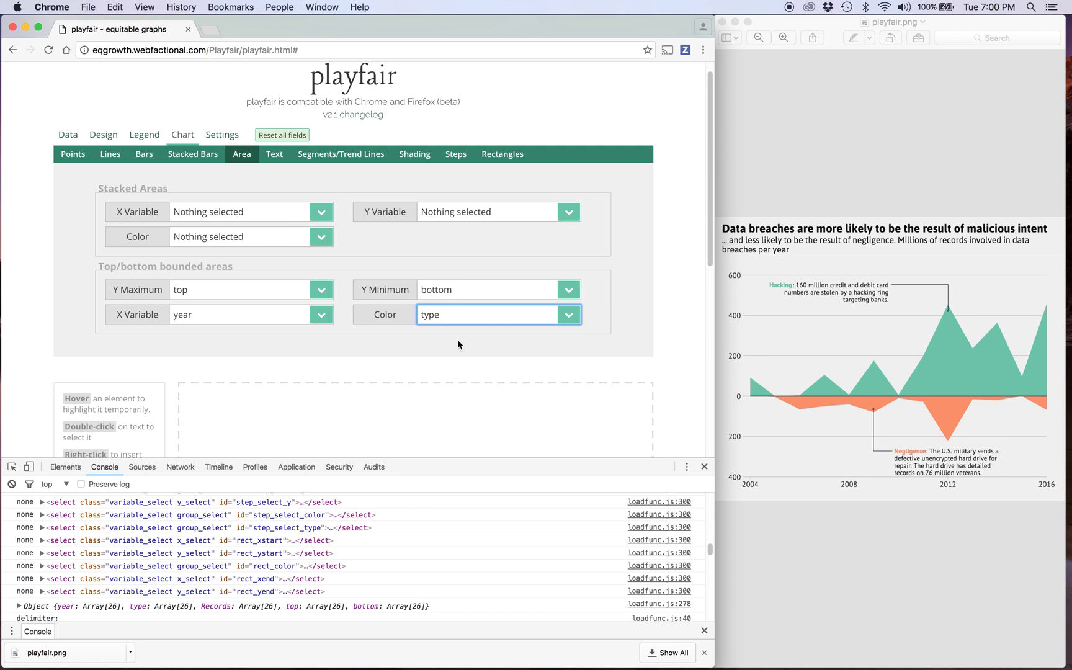
Generate the chart from the bounded area variables and look over the drawn graph
{"action": "scroll", "coordinate": [372, 335], "scroll_direction": "down", "scroll_amount": 5}
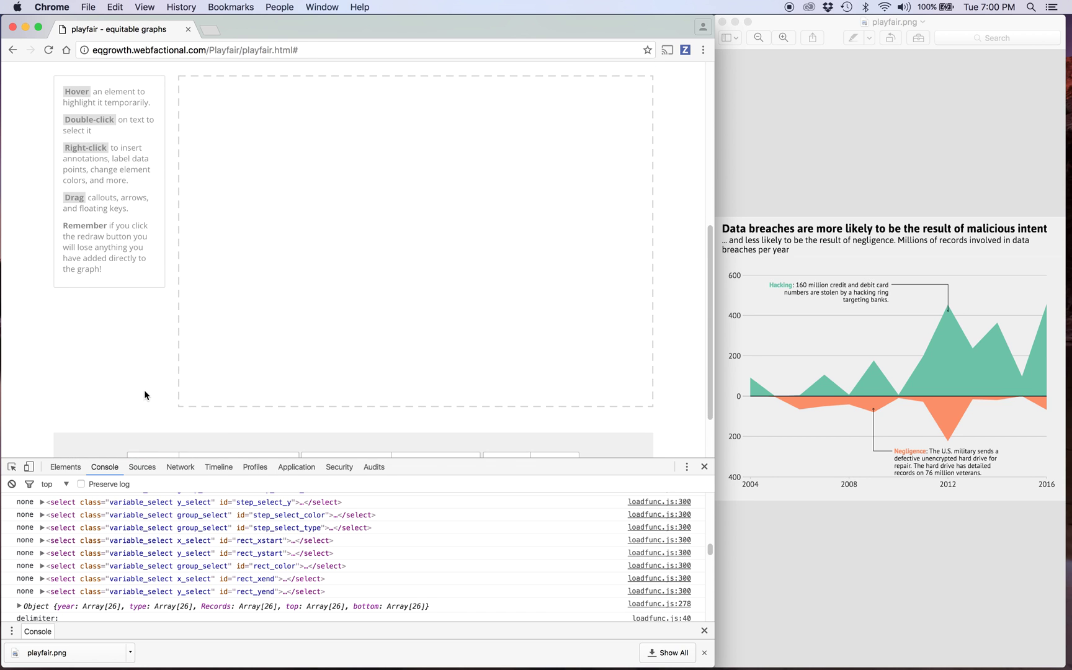
{"action": "scroll", "coordinate": [147, 396], "scroll_direction": "down", "scroll_amount": 1}
{"action": "left_click", "coordinate": [144, 388]}
{"action": "scroll", "coordinate": [158, 280], "scroll_direction": "up", "scroll_amount": 2}
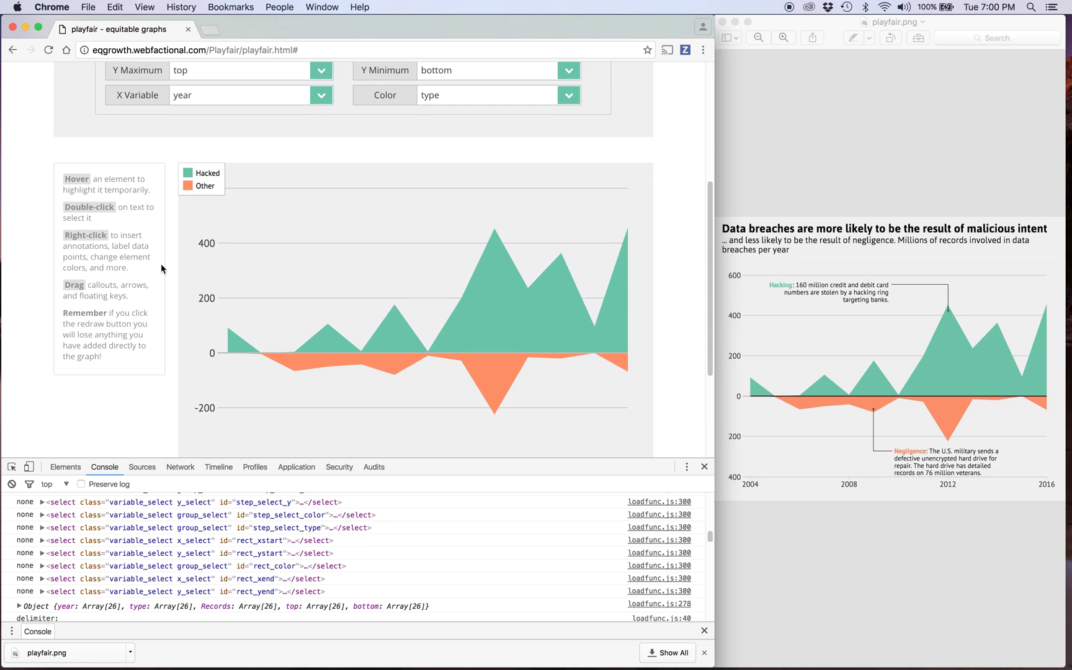
{"action": "scroll", "coordinate": [161, 268], "scroll_direction": "down", "scroll_amount": 1}
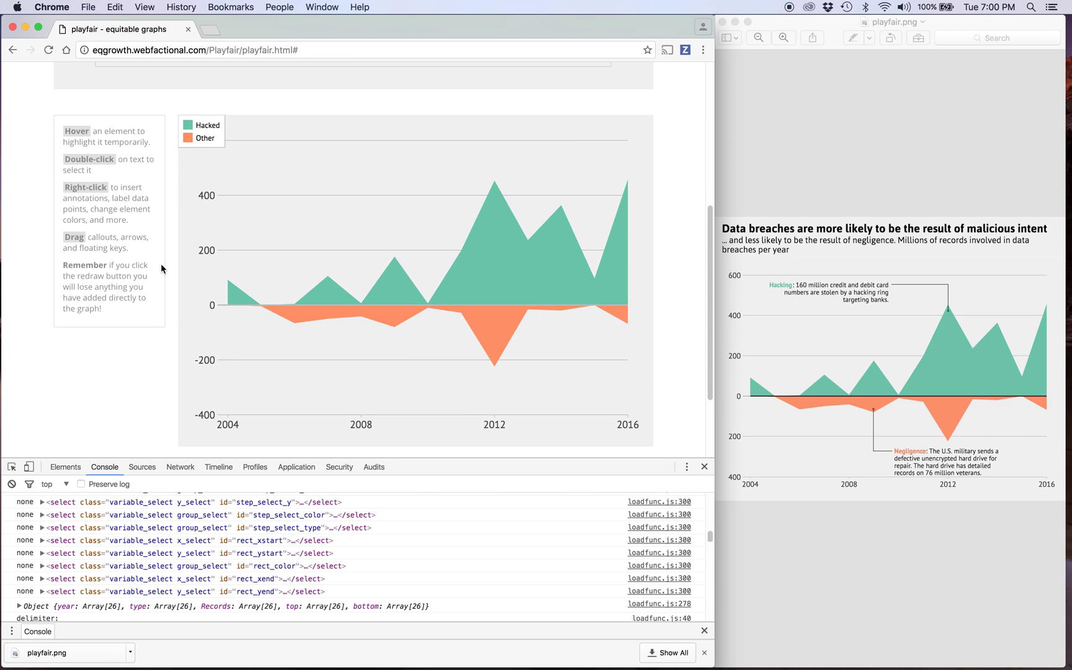
{"action": "scroll", "coordinate": [160, 263], "scroll_direction": "up", "scroll_amount": 3}
{"action": "scroll", "coordinate": [161, 264], "scroll_direction": "down", "scroll_amount": 2}
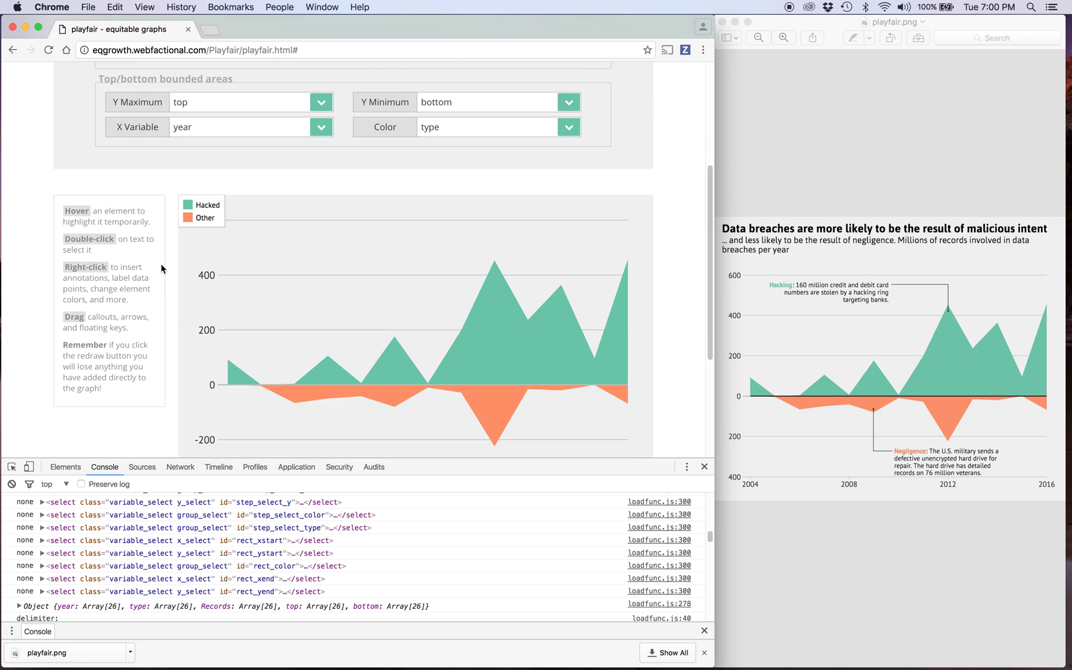
Delete the Hacked and Other items from the legend and redraw the chart
{"action": "scroll", "coordinate": [160, 263], "scroll_direction": "up", "scroll_amount": 5}
{"action": "left_click", "coordinate": [144, 151]}
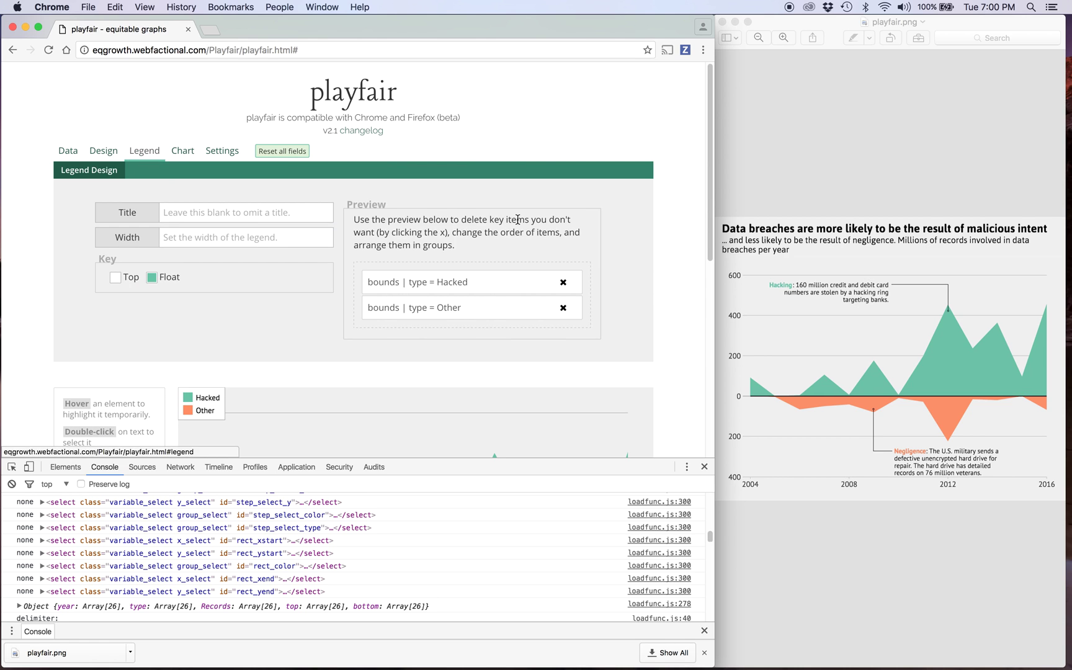
{"action": "left_click", "coordinate": [563, 284]}
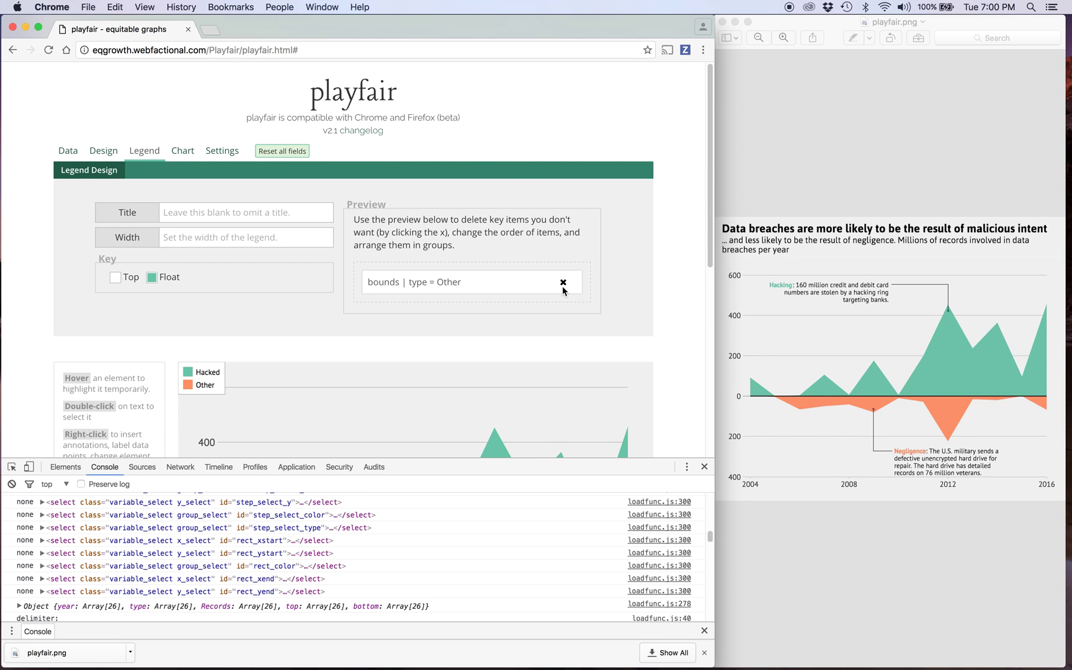
{"action": "left_click", "coordinate": [563, 285]}
{"action": "scroll", "coordinate": [252, 446], "scroll_direction": "down", "scroll_amount": 10}
{"action": "left_click", "coordinate": [156, 425]}
{"action": "scroll", "coordinate": [179, 264], "scroll_direction": "up", "scroll_amount": 3}
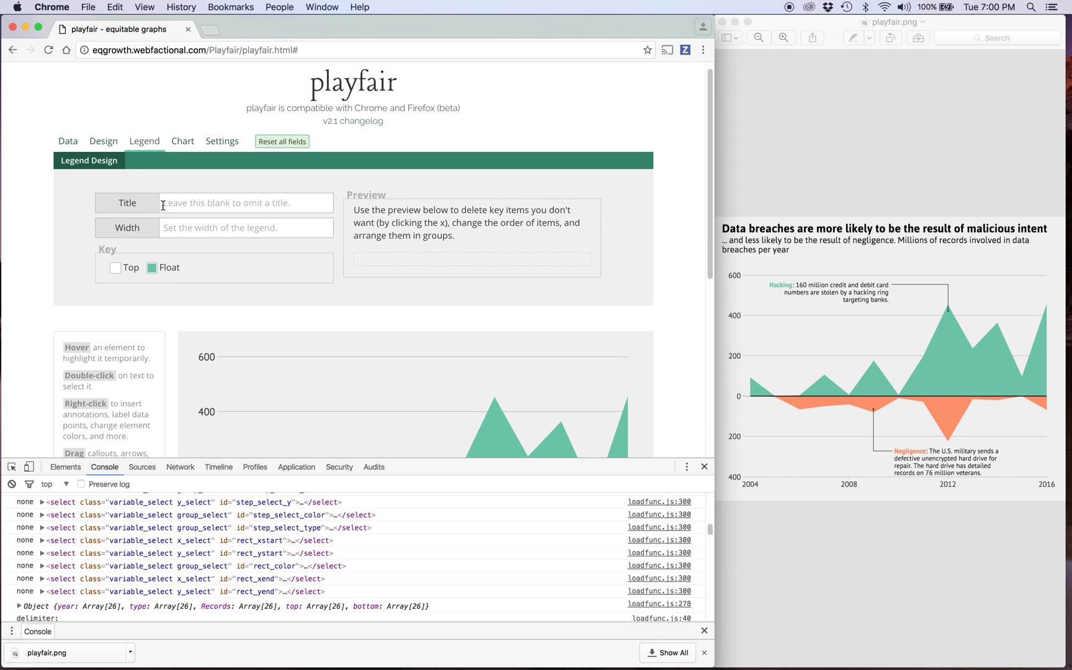
Close the developer console and set the chart headline to "Data breaches are more likely to be the result of malicious intent"
{"action": "left_click", "coordinate": [704, 466]}
{"action": "scroll", "coordinate": [146, 302], "scroll_direction": "down", "scroll_amount": 2}
{"action": "left_click", "coordinate": [103, 94]}
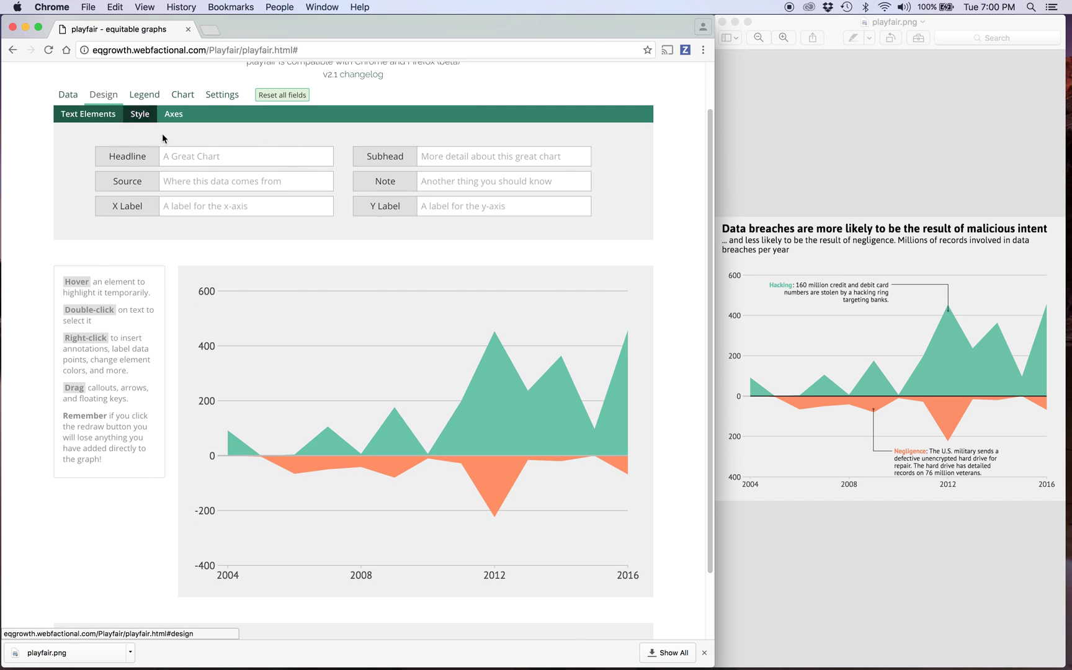
{"action": "scroll", "coordinate": [162, 133], "scroll_direction": "down", "scroll_amount": 1}
{"action": "left_click", "coordinate": [185, 130]}
{"action": "type", "text": "Data breaches are more likely to be the result of malicious intent"}
Set the subhead to "... and less likely to be the result of negligence. Millions of records involved in data breaches per year" and redraw the chart
{"action": "key", "text": "Tab"}
{"action": "key", "text": "Tab"}
{"action": "key", "text": "Tab"}
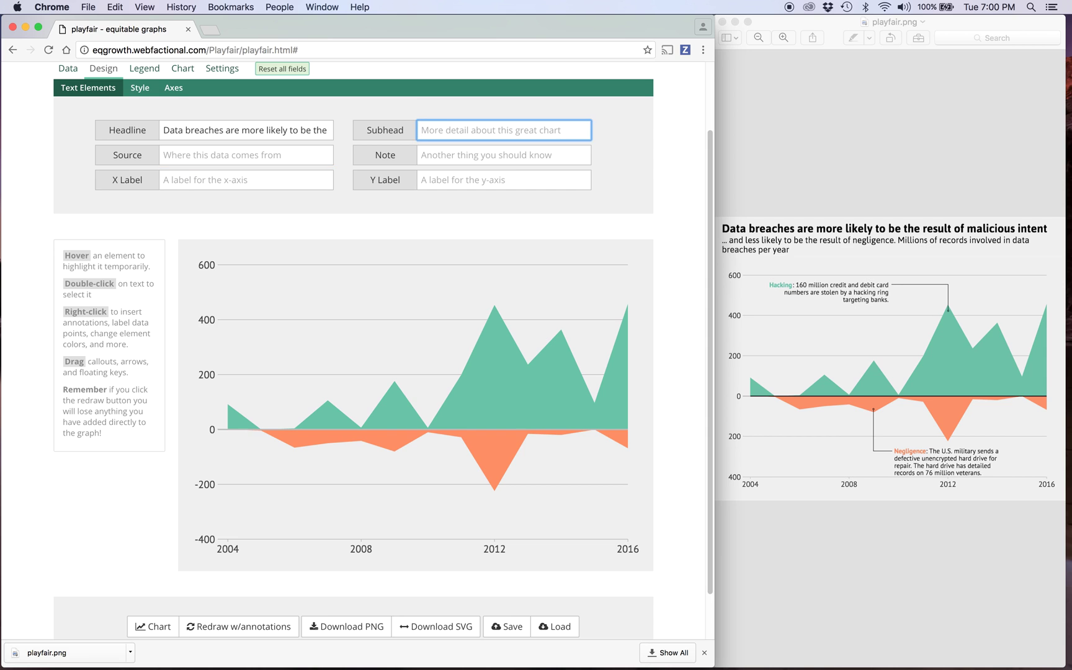
{"action": "type", "text": "... and less li"}
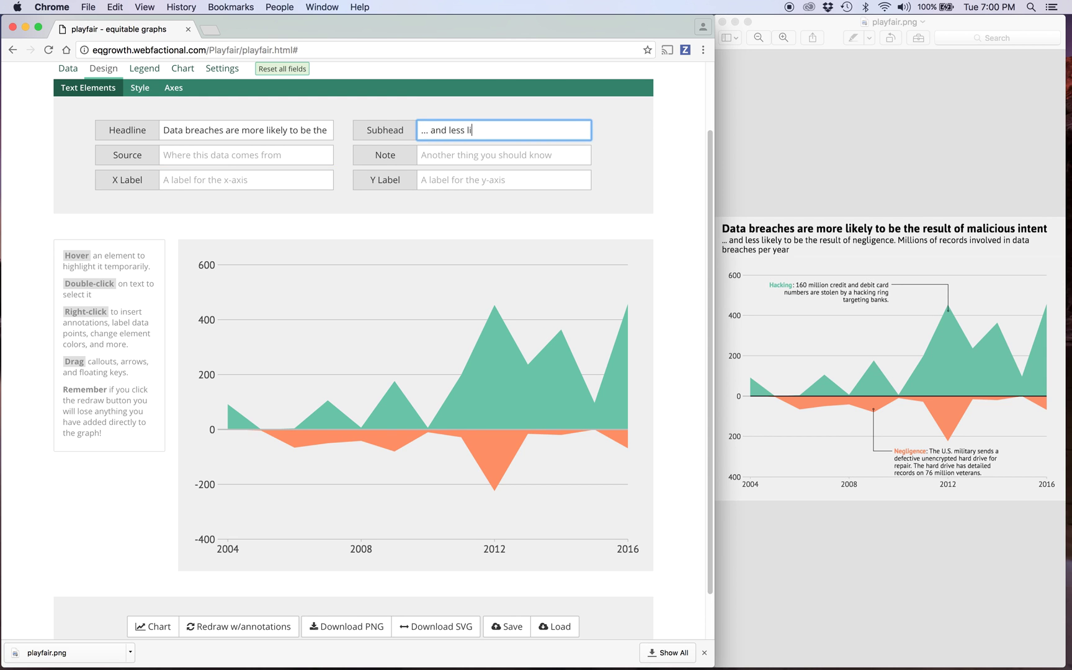
{"action": "type", "text": "kely to be the result of neglige"}
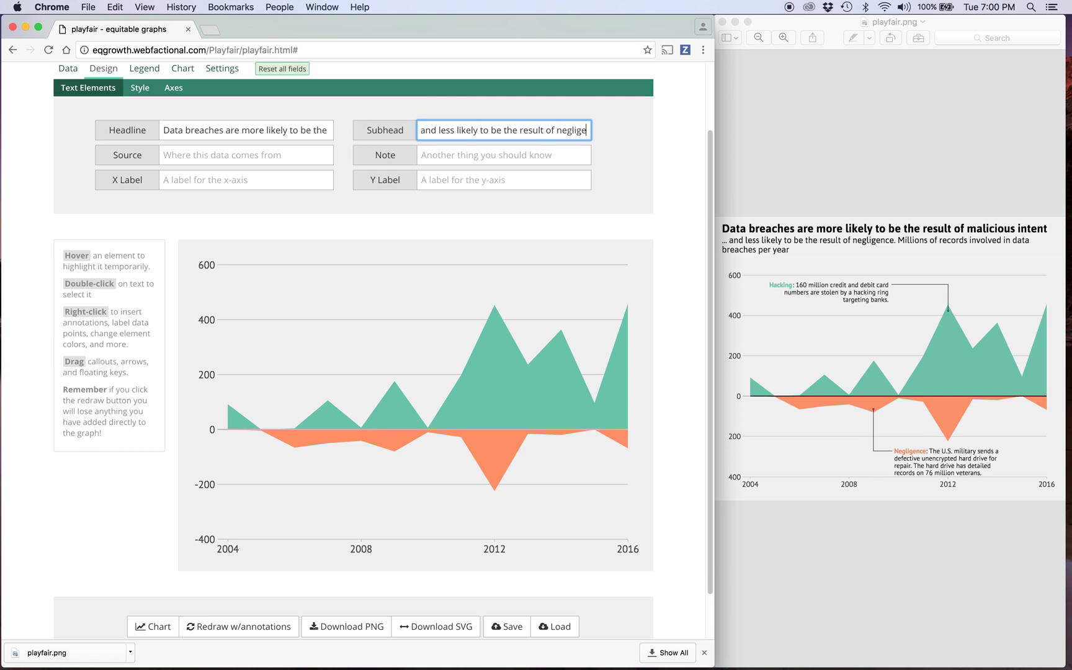
{"action": "type", "text": "nce. Millions o"}
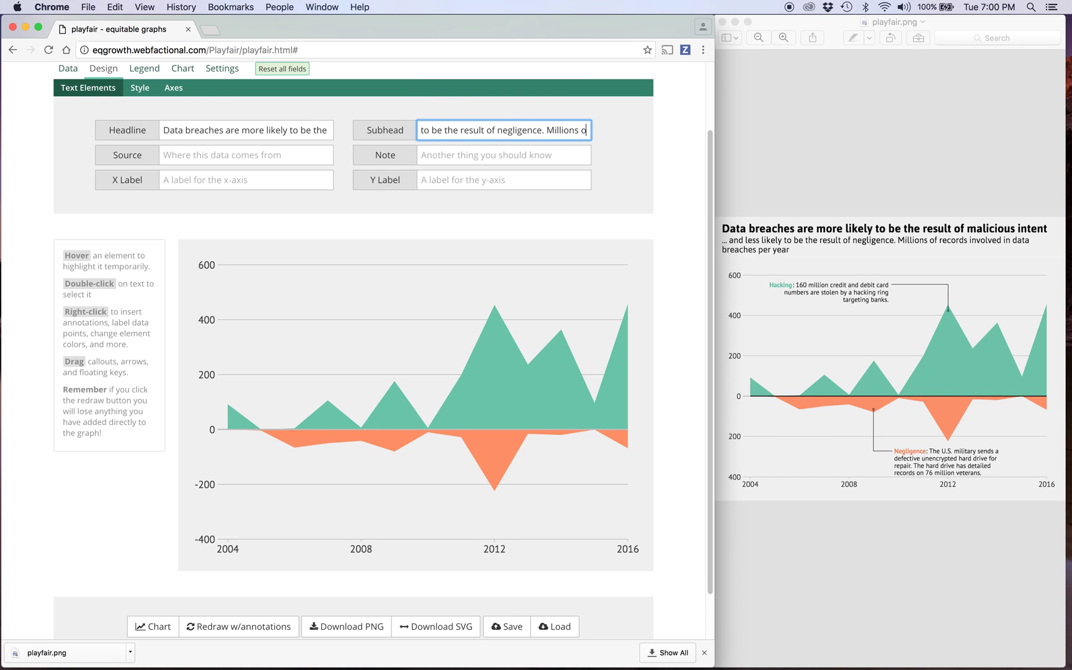
{"action": "type", "text": "f records involved i"}
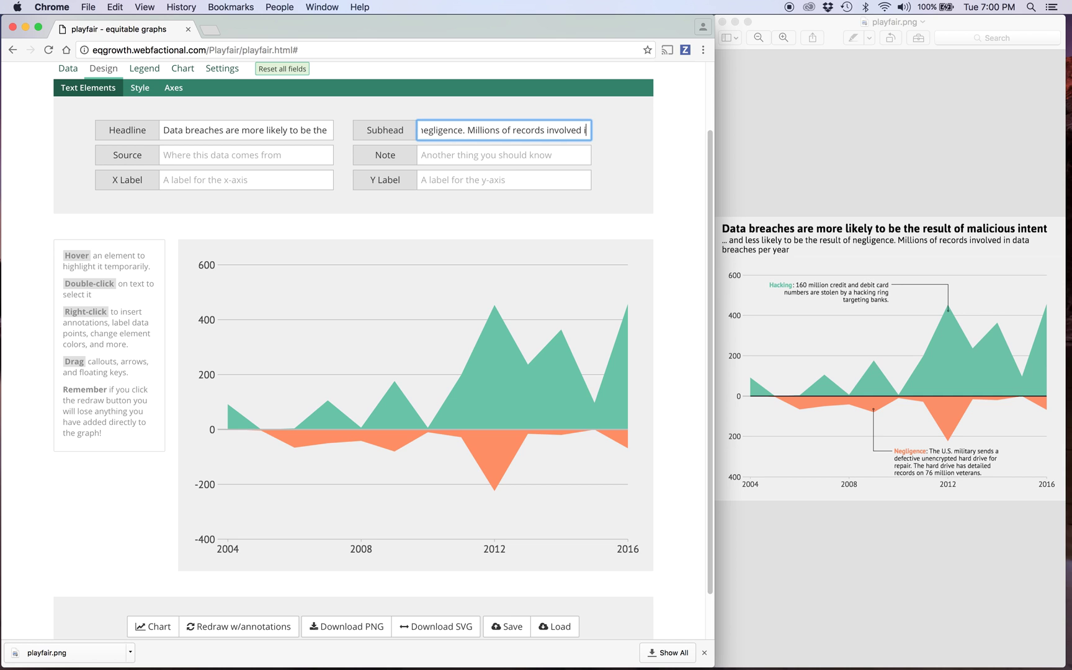
{"action": "type", "text": "n data breaches"}
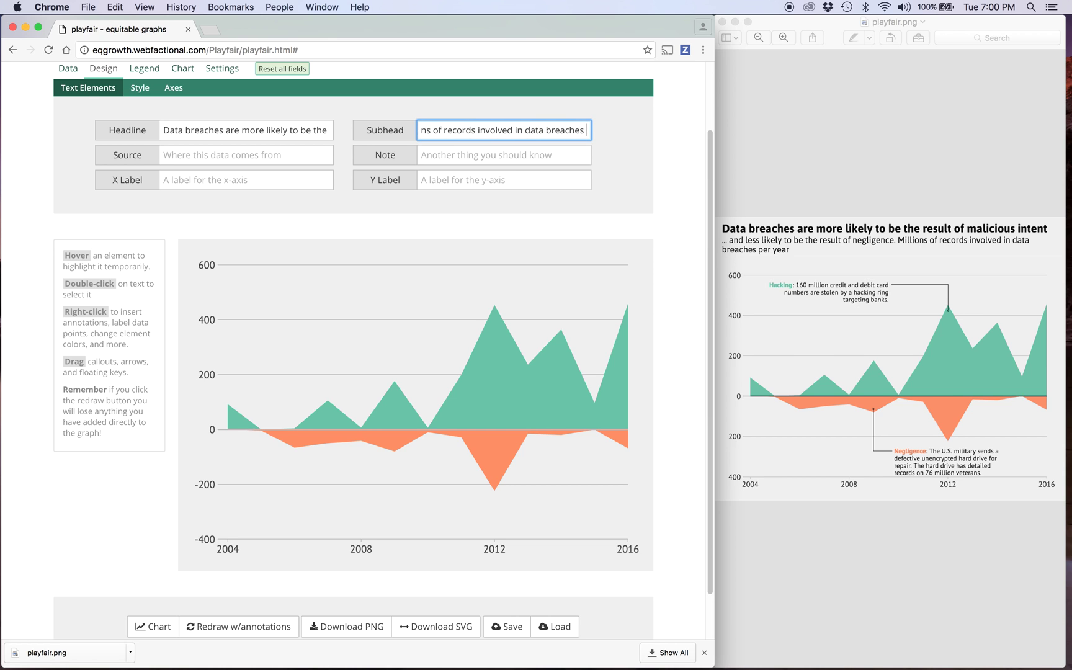
{"action": "type", "text": " per year"}
{"action": "scroll", "coordinate": [273, 189], "scroll_direction": "down", "scroll_amount": 2}
{"action": "left_click", "coordinate": [155, 577]}
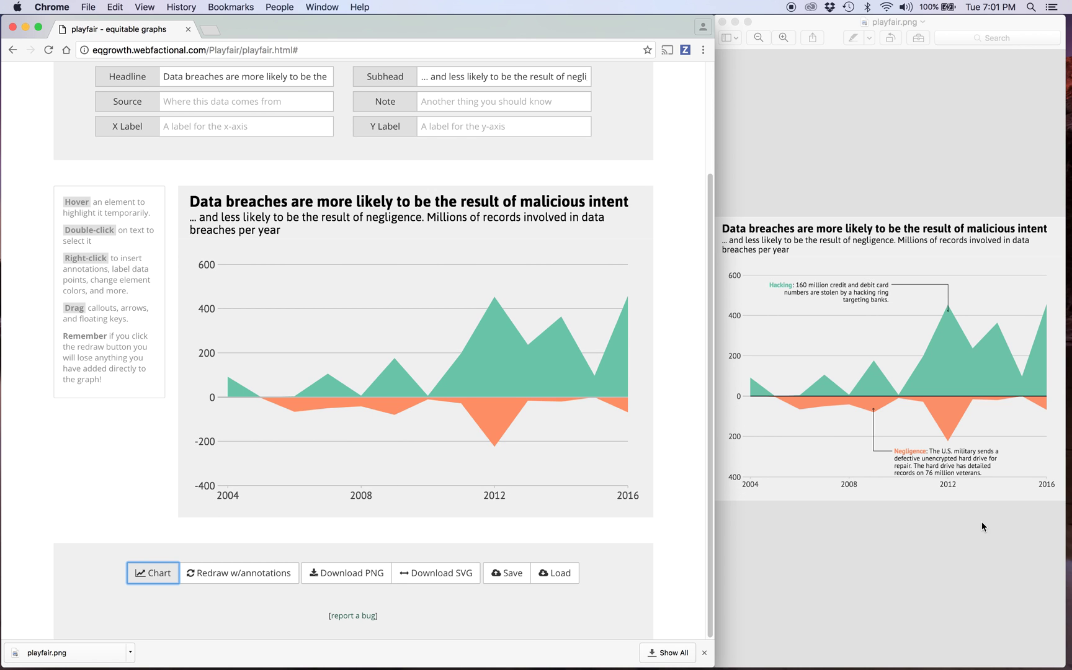
Remove the minus sign from the -200 label on the chart's y-axis
{"action": "double_click", "coordinate": [208, 442]}
{"action": "key", "text": "Left"}
{"action": "key", "text": "Left"}
{"action": "key", "text": "Left"}
{"action": "key", "text": "BackSpace"}
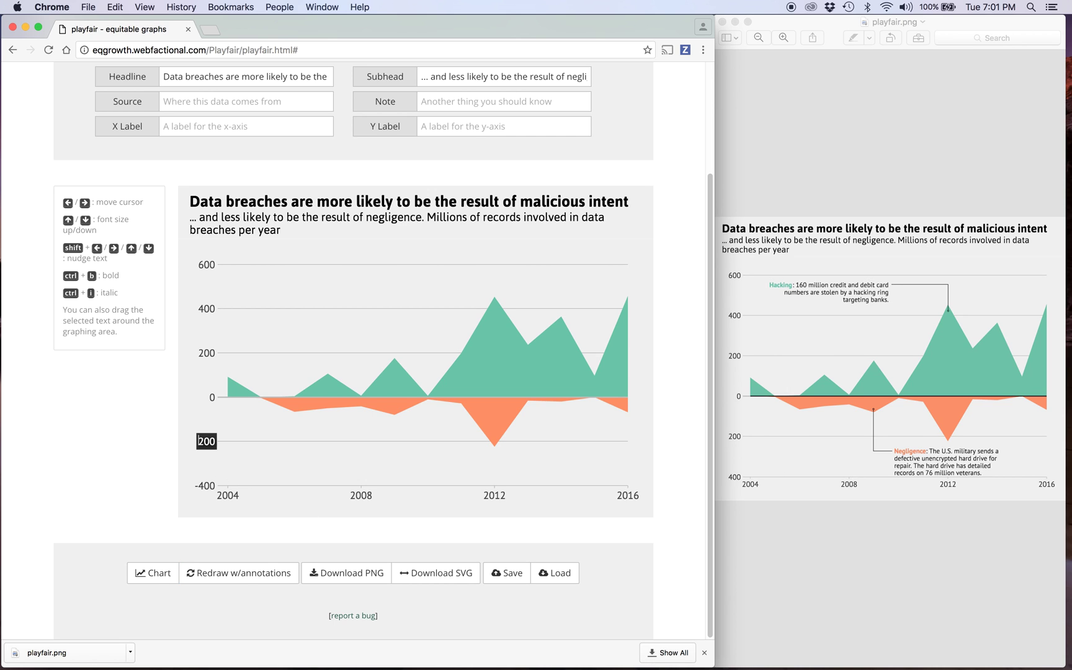
{"action": "left_click", "coordinate": [215, 464]}
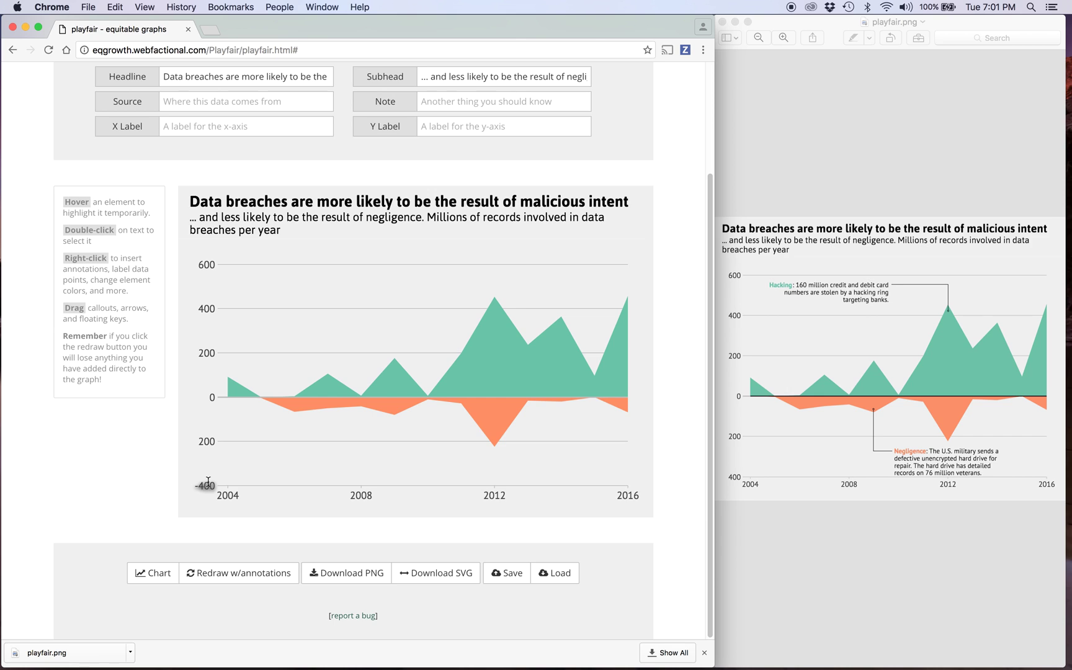
Remove the minus sign from the -400 label on the chart's y-axis
{"action": "double_click", "coordinate": [207, 484]}
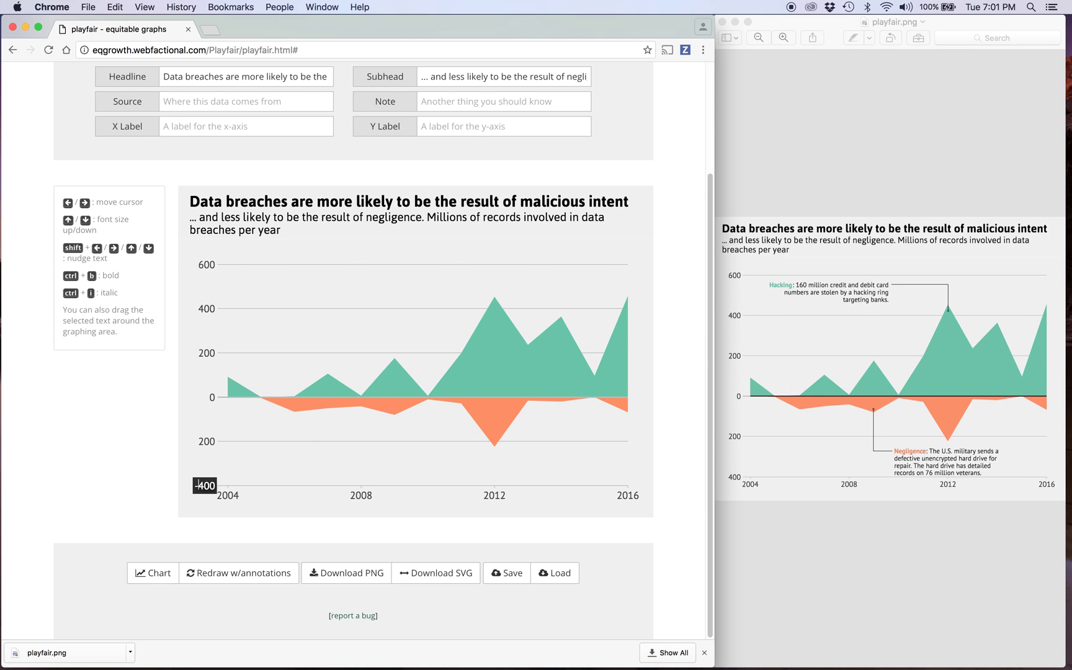
{"action": "key", "text": "BackSpace"}
{"action": "left_click", "coordinate": [253, 469]}
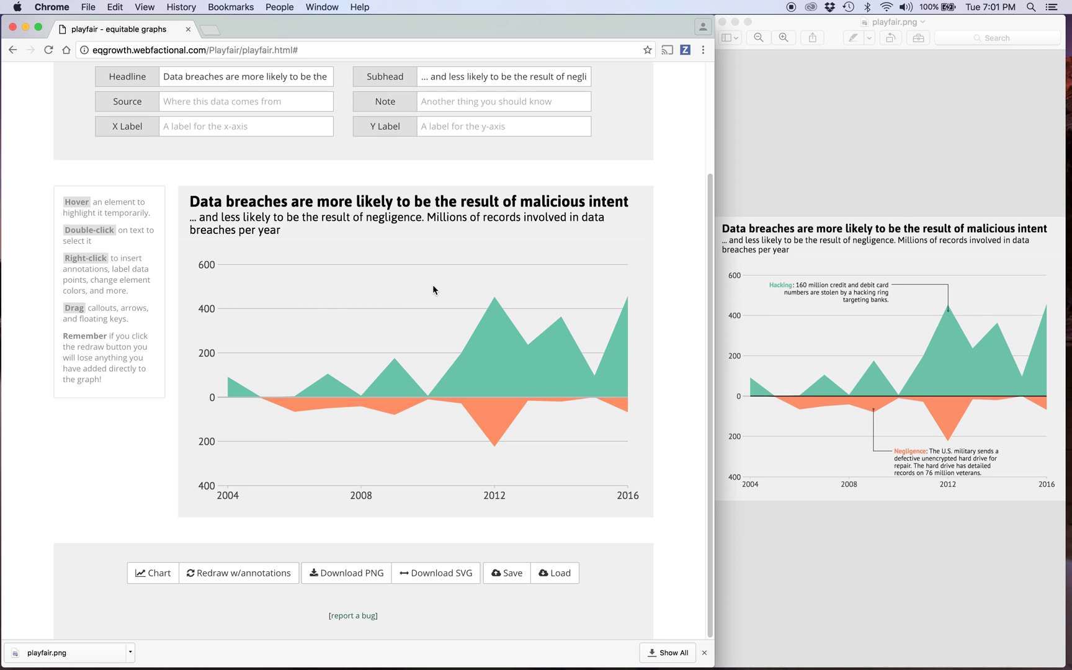
{"action": "right_click", "coordinate": [493, 307]}
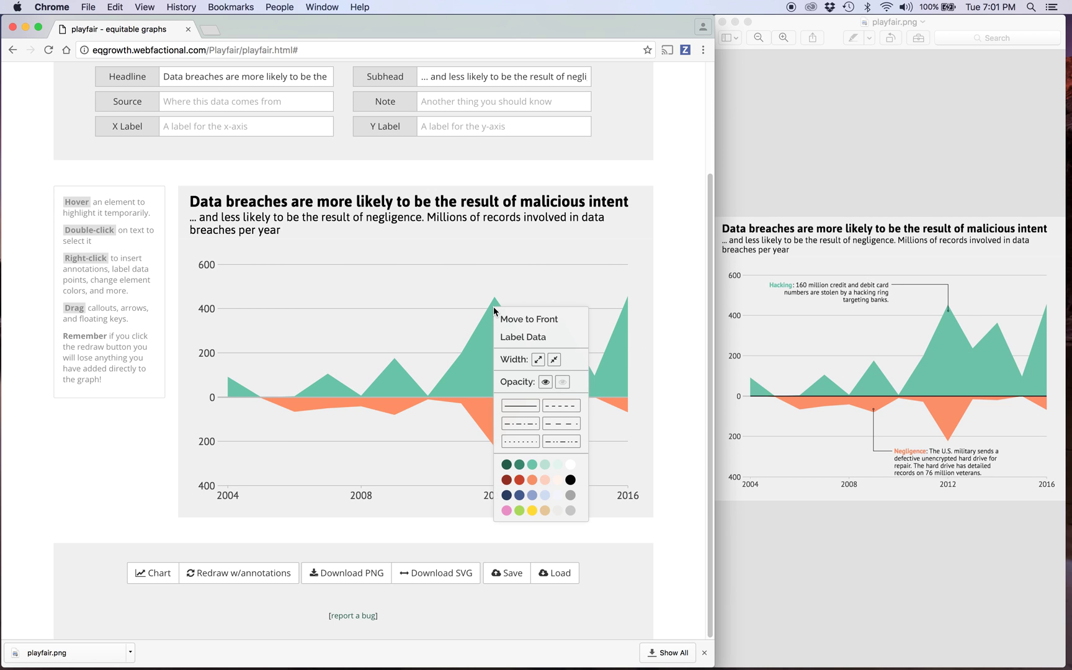
{"action": "left_click", "coordinate": [455, 307]}
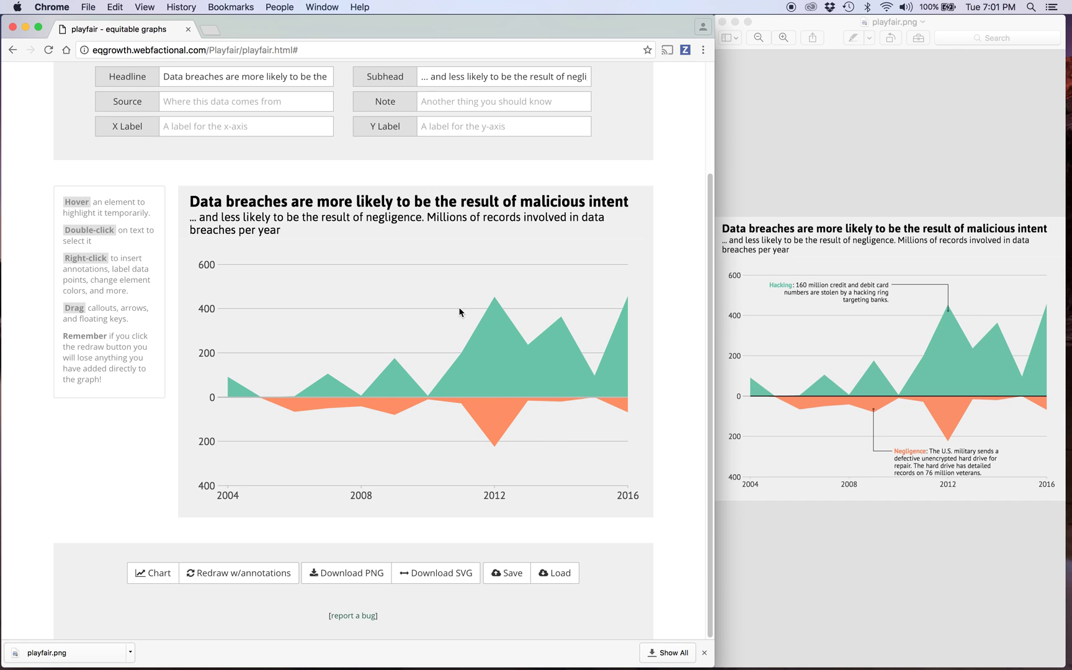
{"action": "right_click", "coordinate": [481, 305]}
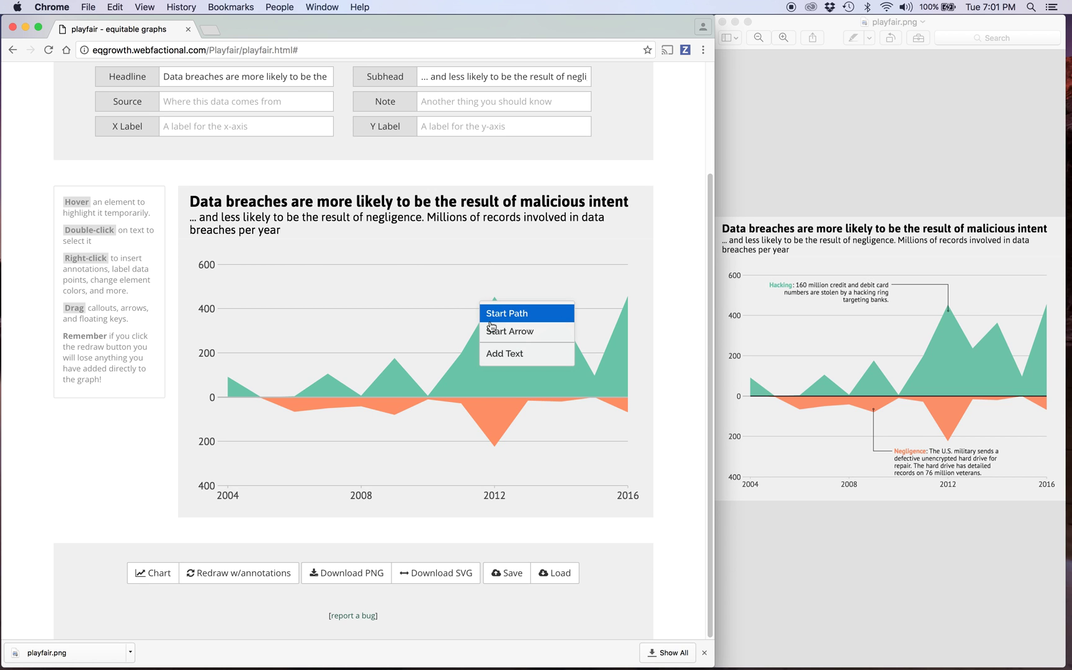
{"action": "left_click", "coordinate": [475, 312]}
Draw an elbow callout path ending at the green area's 2012 peak and extending toward the earlier years, and colour it black
{"action": "right_click", "coordinate": [475, 299]}
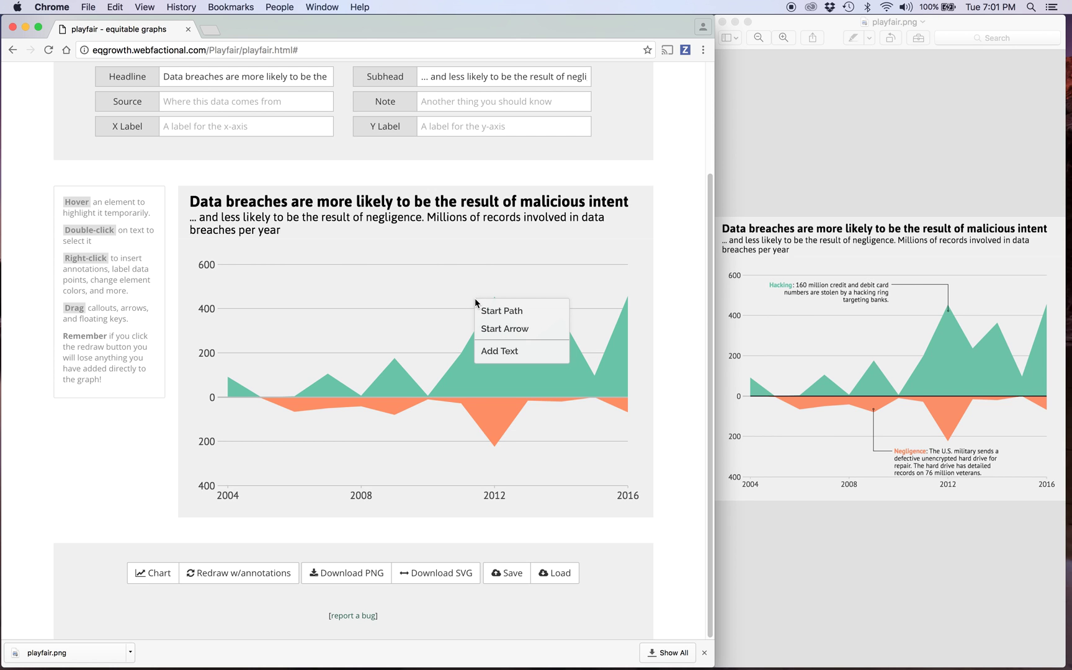
{"action": "left_click", "coordinate": [491, 308]}
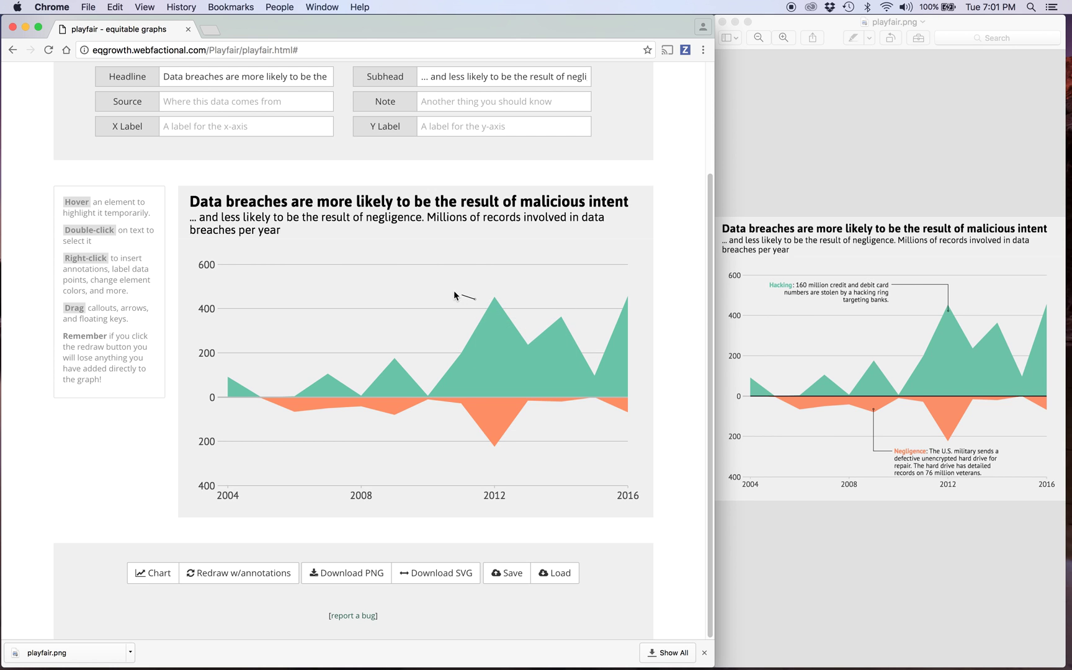
{"action": "left_click", "coordinate": [399, 272]}
{"action": "left_click_drag", "start_coordinate": [475, 286], "coordinate": [494, 294]}
{"action": "right_click", "coordinate": [496, 289]}
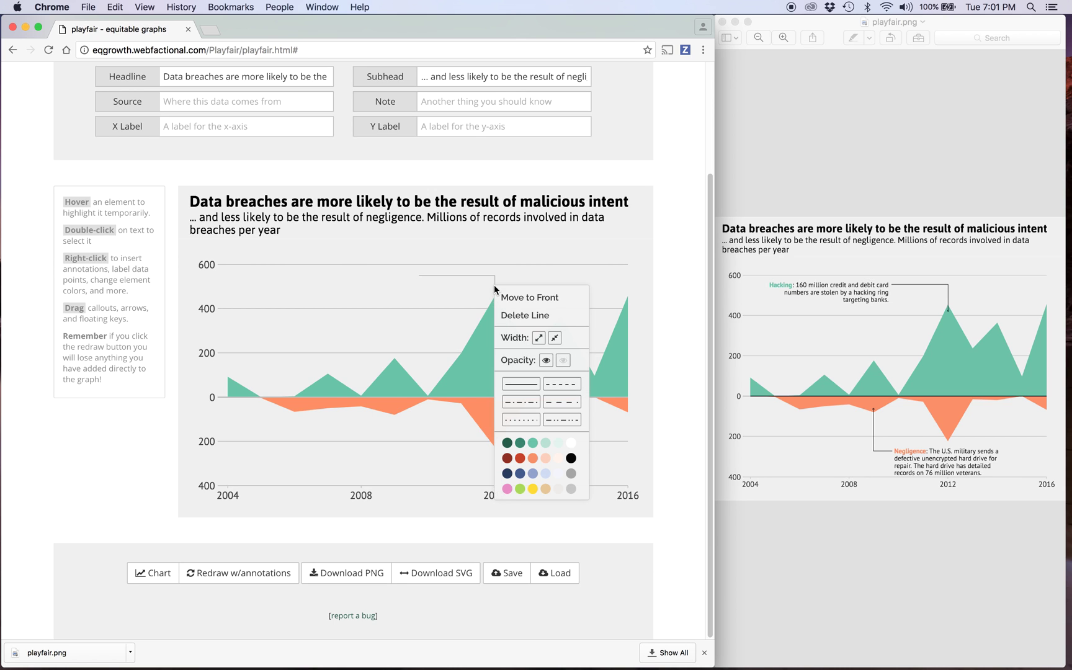
{"action": "left_click", "coordinate": [570, 459]}
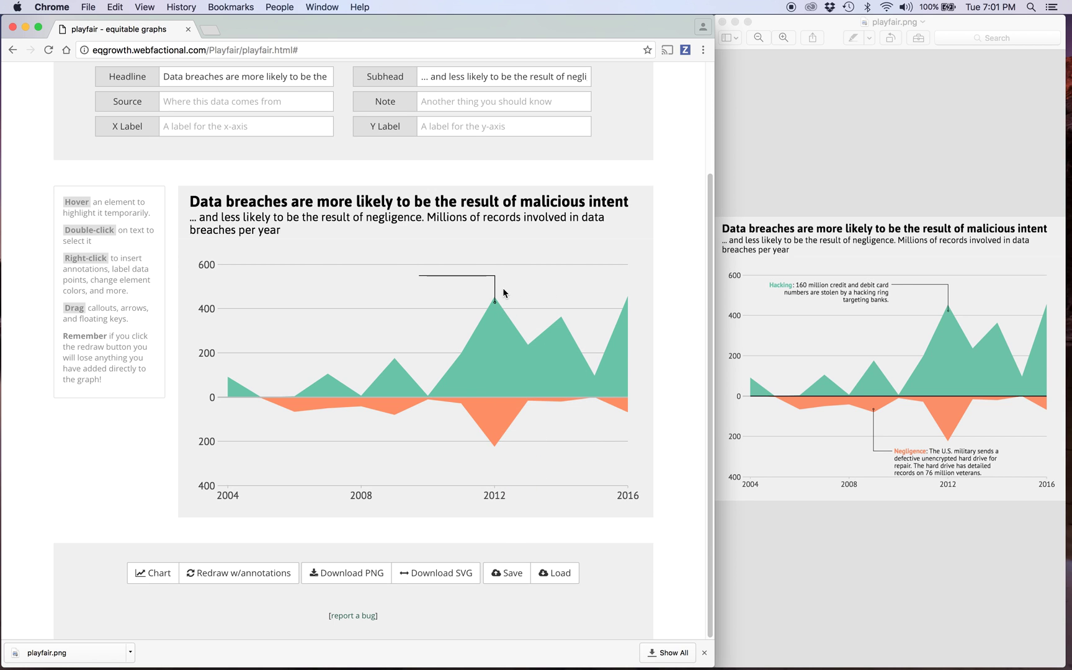
Add a text annotation above the green area reading "Hacking: 160 million credit and debit card numbers are stolen by a hacking ring targeting banks."
{"action": "right_click", "coordinate": [323, 275]}
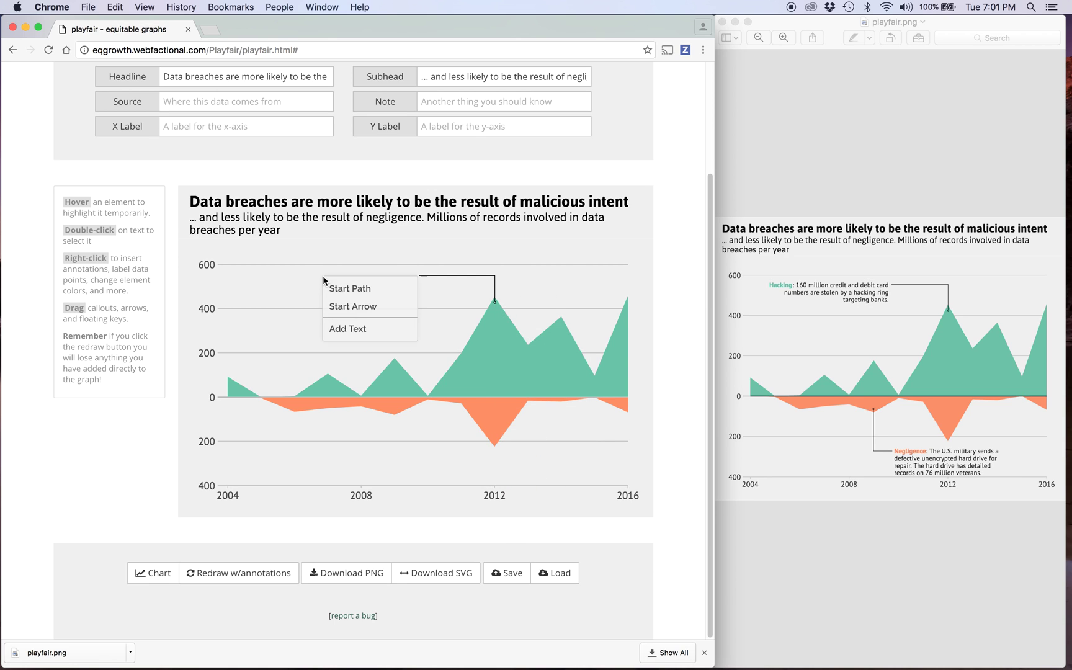
{"action": "left_click", "coordinate": [348, 329]}
{"action": "key", "text": "BackSpace"}
{"action": "key", "text": "BackSpace"}
{"action": "key", "text": "BackSpace"}
{"action": "key", "text": "BackSpace"}
{"action": "key", "text": "BackSpace"}
{"action": "key", "text": "BackSpace"}
{"action": "key", "text": "BackSpace"}
{"action": "key", "text": "BackSpace"}
{"action": "key", "text": "BackSpace"}
{"action": "key", "text": "BackSpace"}
{"action": "key", "text": "BackSpace"}
{"action": "key", "text": "BackSpace"}
{"action": "key", "text": "BackSpace"}
{"action": "key", "text": "BackSpace"}
{"action": "key", "text": "BackSpace"}
{"action": "type", "text": "Hacking: 160 million credit and debit card numbers are "}
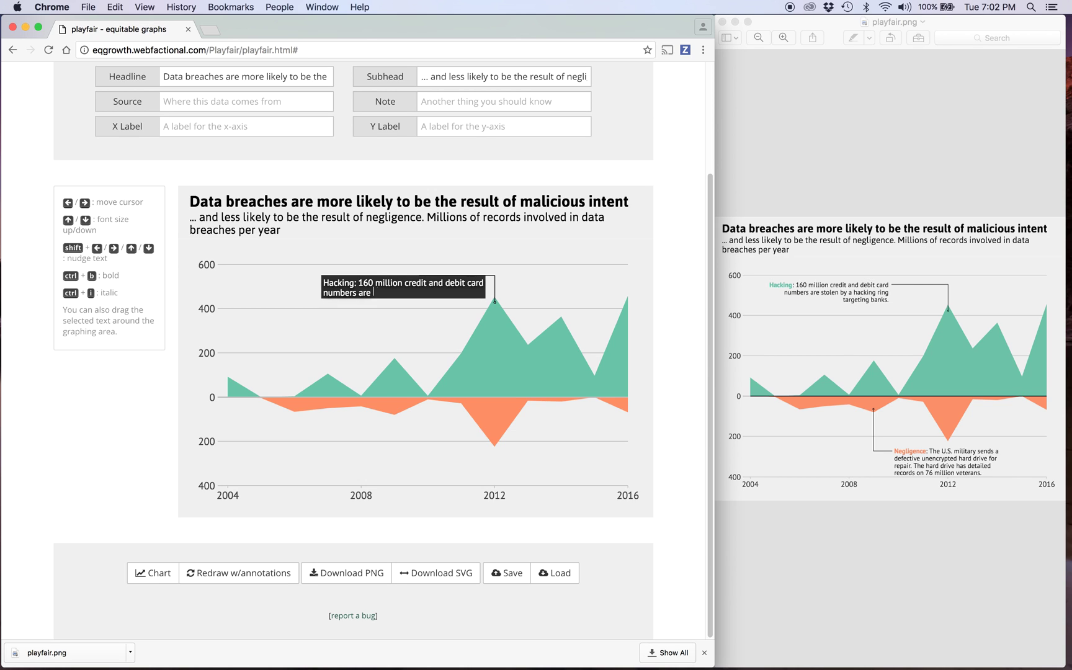
{"action": "type", "text": "stolen by a hacking ring"}
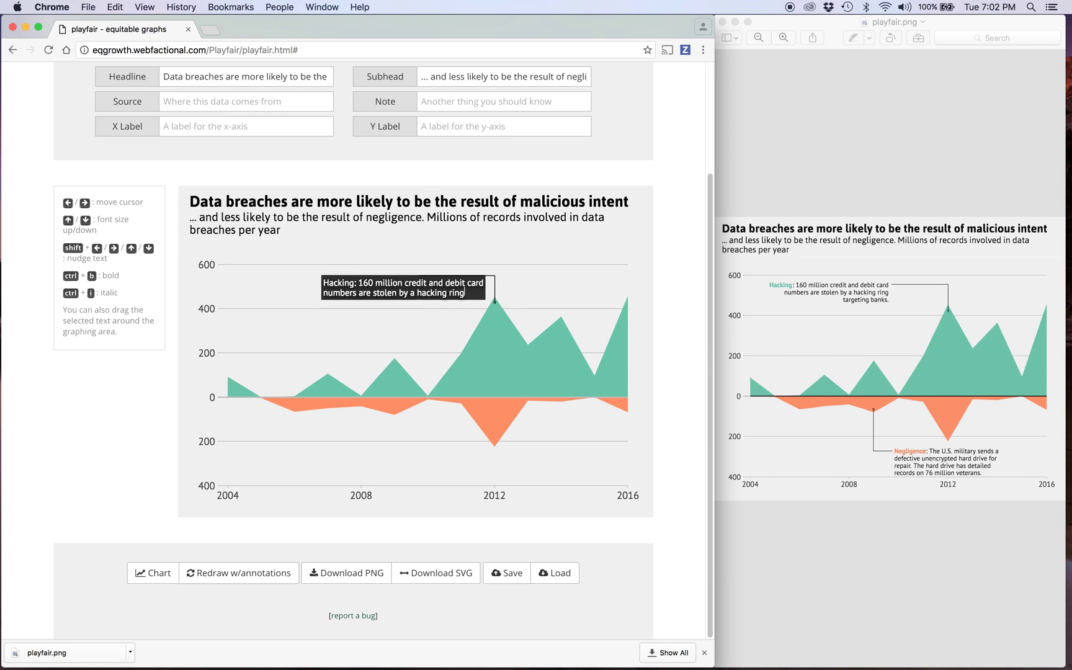
{"action": "type", "text": " targeting banks."}
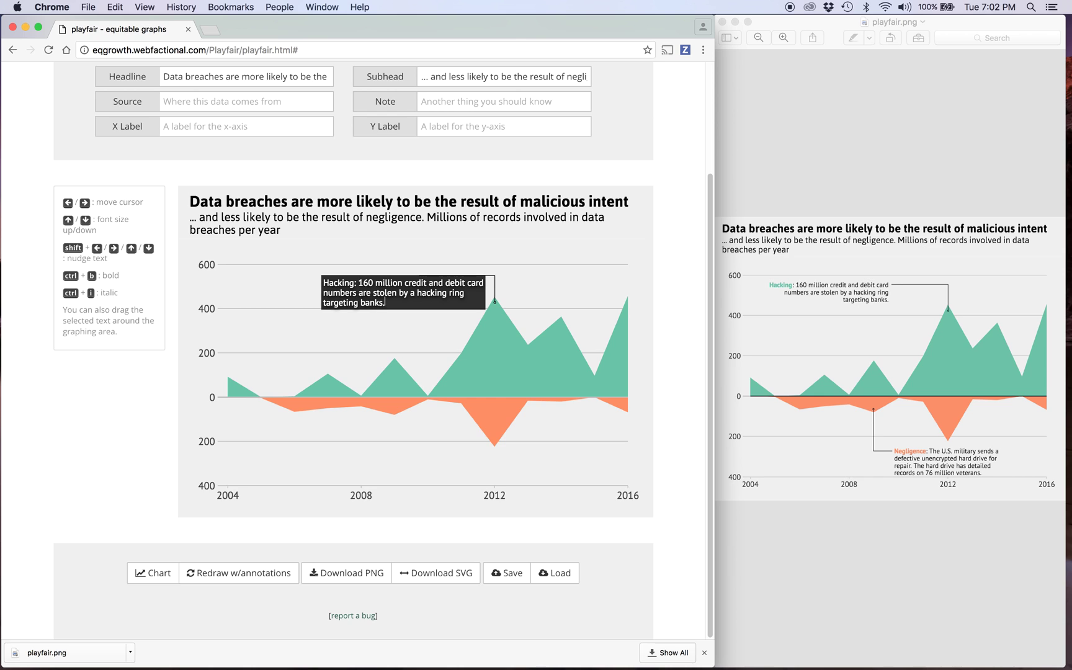
{"action": "left_click", "coordinate": [223, 268]}
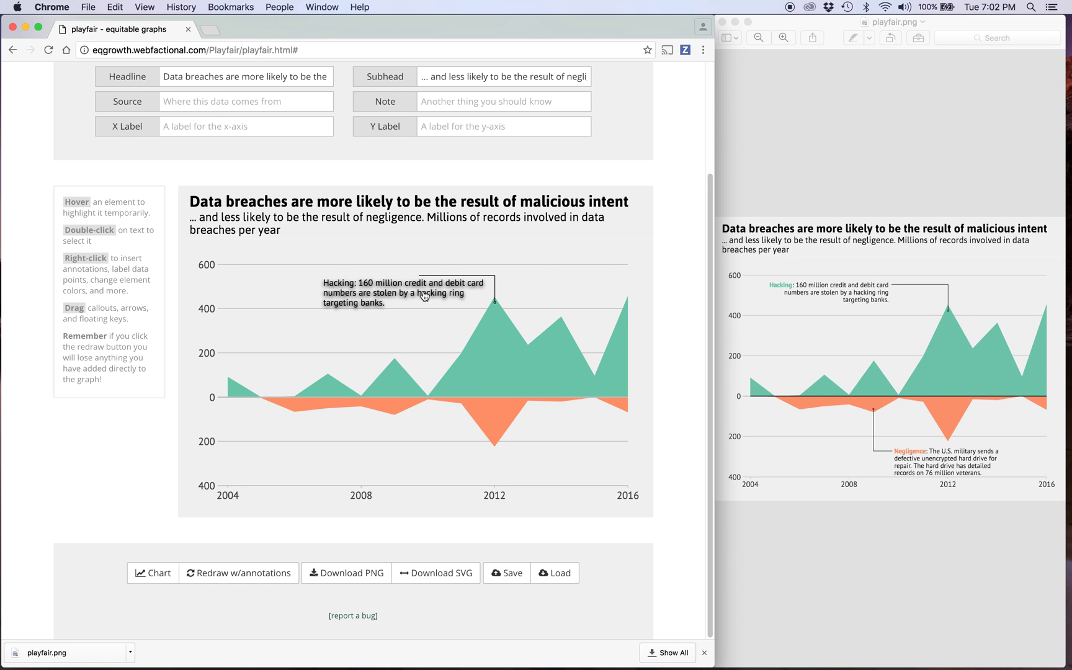
Right-align the hacking annotation and place its first line against the open end of the black callout path
{"action": "right_click", "coordinate": [393, 297]}
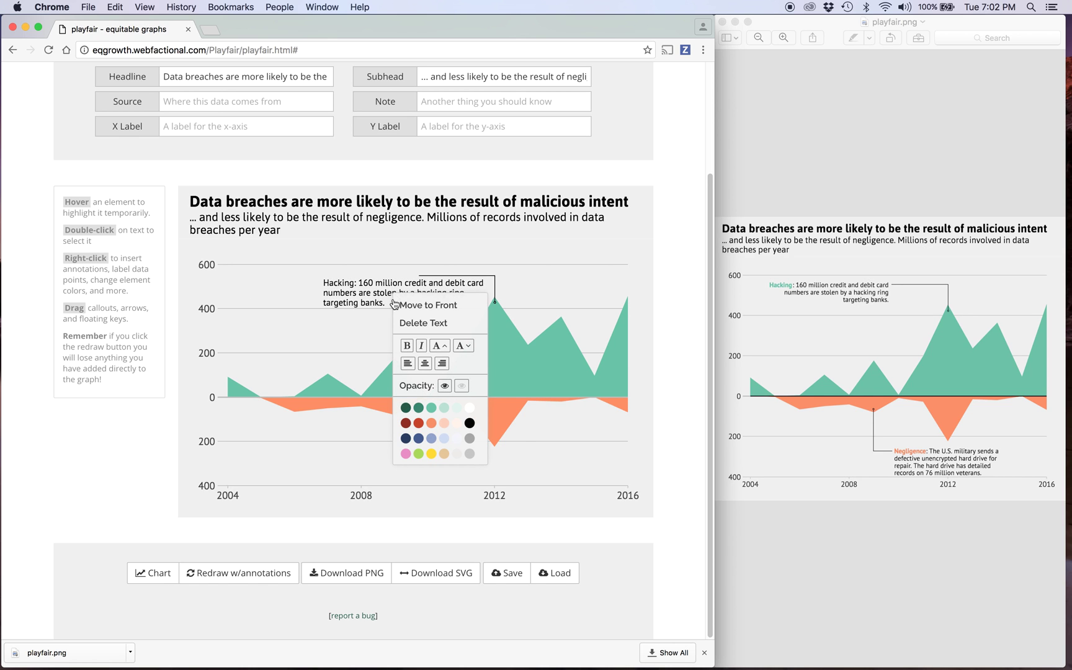
{"action": "left_click", "coordinate": [441, 364]}
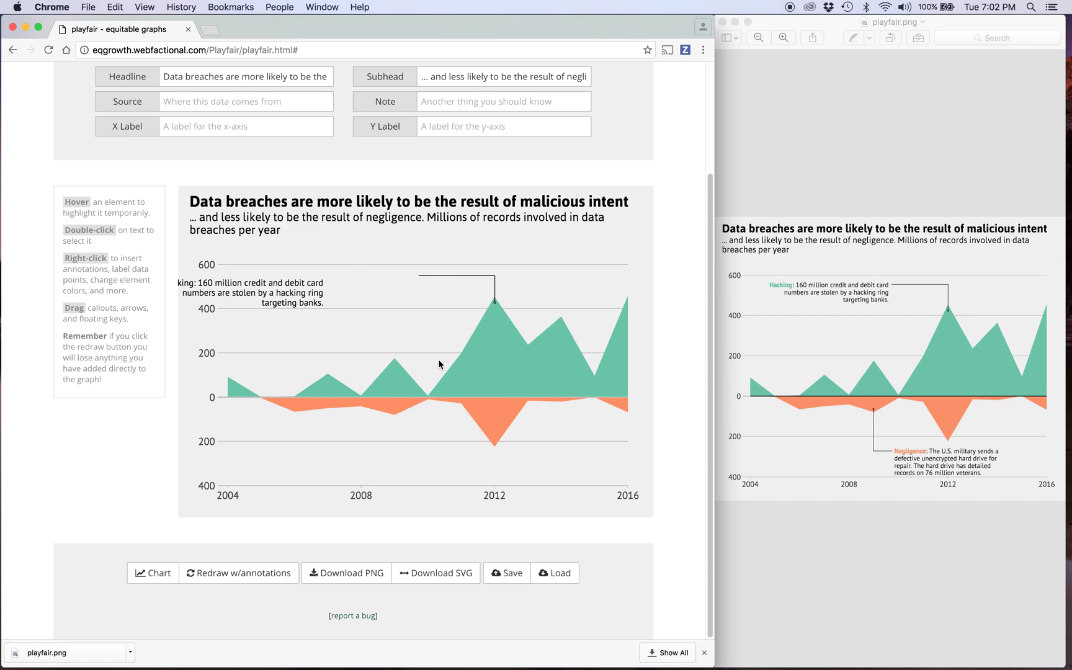
{"action": "double_click", "coordinate": [304, 295]}
{"action": "left_click_drag", "start_coordinate": [305, 295], "coordinate": [372, 293]}
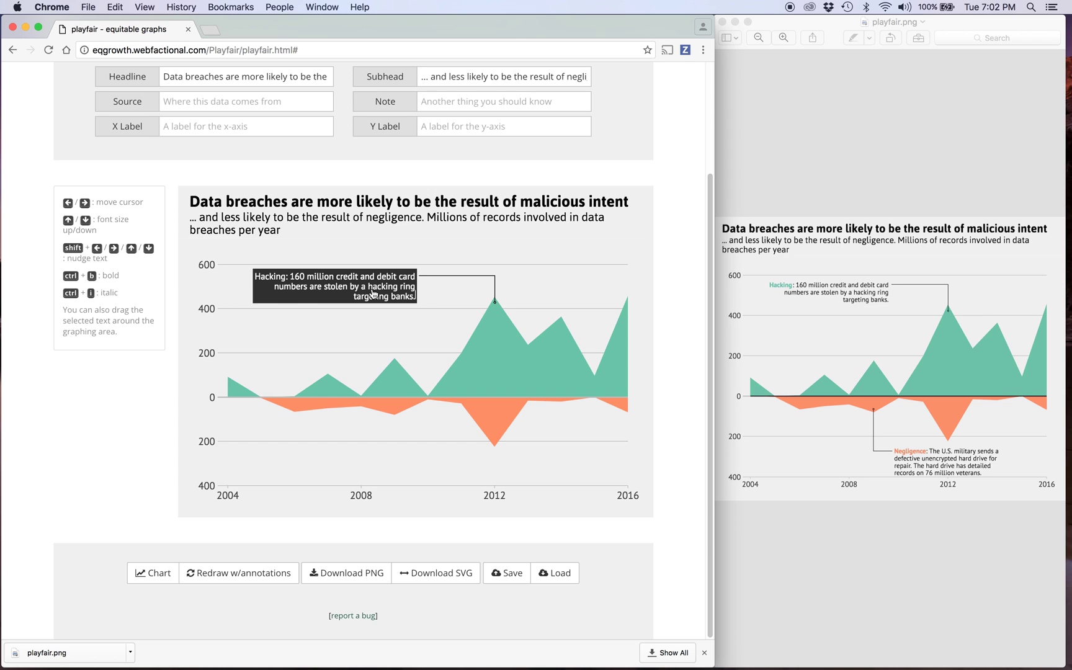
{"action": "left_click", "coordinate": [377, 327]}
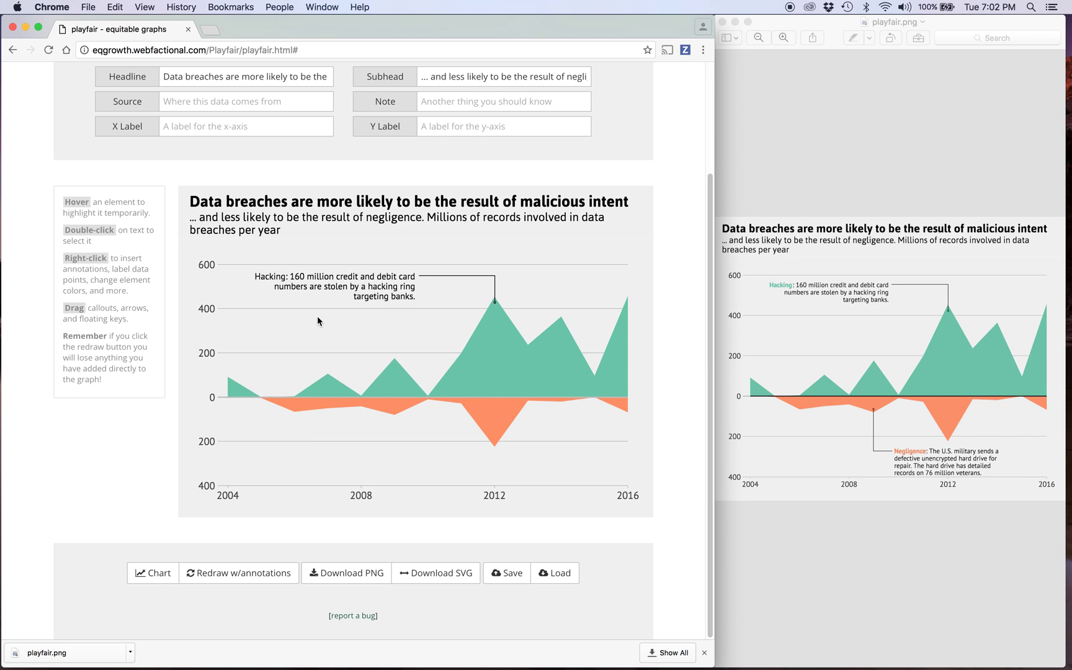
Reduce the font size of the hacking annotation slightly
{"action": "double_click", "coordinate": [379, 300]}
{"action": "key", "text": "Down"}
{"action": "key", "text": "Down"}
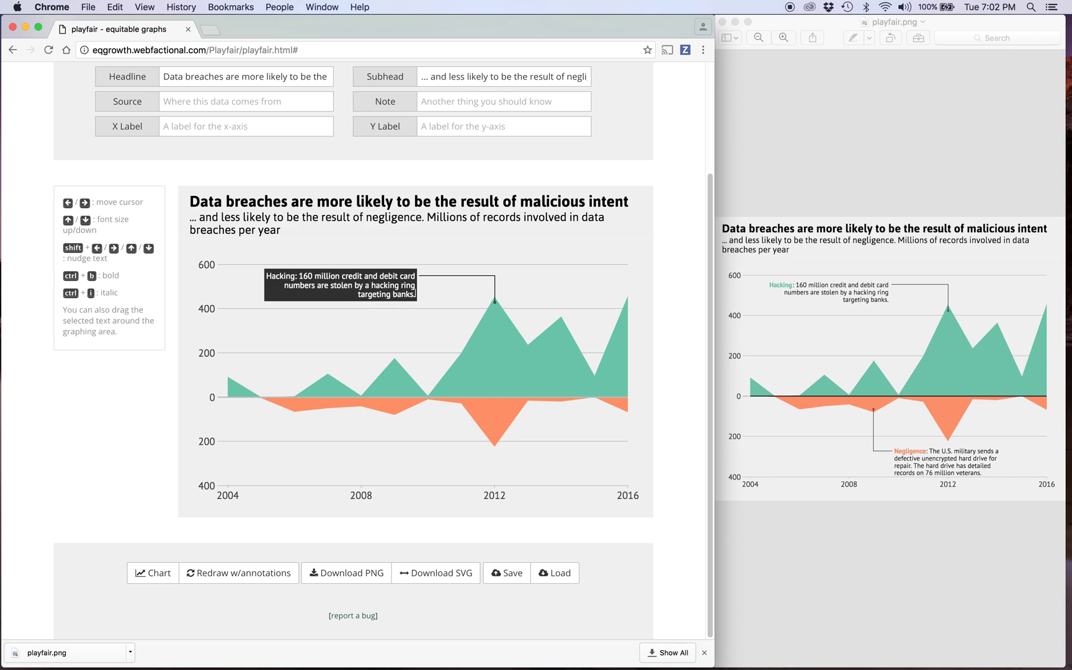
{"action": "key", "text": "Up"}
{"action": "key", "text": "Up"}
{"action": "key", "text": "Down"}
{"action": "left_click", "coordinate": [363, 305]}
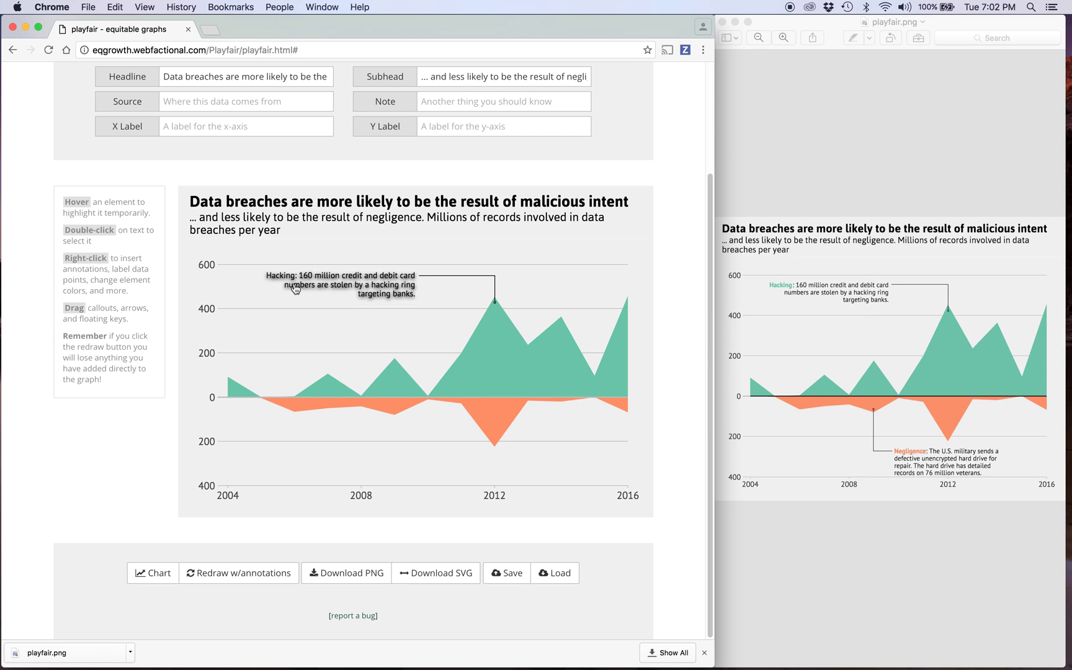
Add a separate text label reading "Hacking" in the empty area below the annotation
{"action": "right_click", "coordinate": [321, 337]}
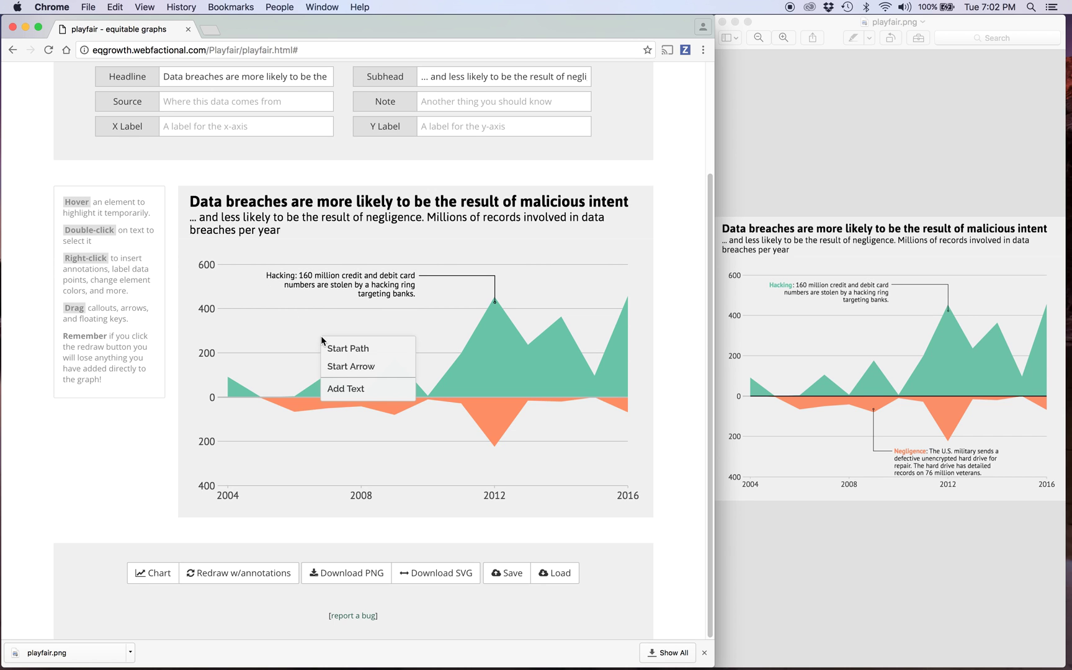
{"action": "left_click", "coordinate": [354, 388]}
{"action": "double_click", "coordinate": [359, 348]}
{"action": "key", "text": "BackSpace"}
{"action": "key", "text": "BackSpace"}
{"action": "key", "text": "BackSpace"}
{"action": "key", "text": "BackSpace"}
{"action": "key", "text": "BackSpace"}
{"action": "key", "text": "BackSpace"}
{"action": "key", "text": "BackSpace"}
{"action": "key", "text": "BackSpace"}
{"action": "key", "text": "BackSpace"}
{"action": "key", "text": "BackSpace"}
{"action": "key", "text": "BackSpace"}
{"action": "key", "text": "BackSpace"}
{"action": "key", "text": "BackSpace"}
{"action": "key", "text": "BackSpace"}
{"action": "key", "text": "BackSpace"}
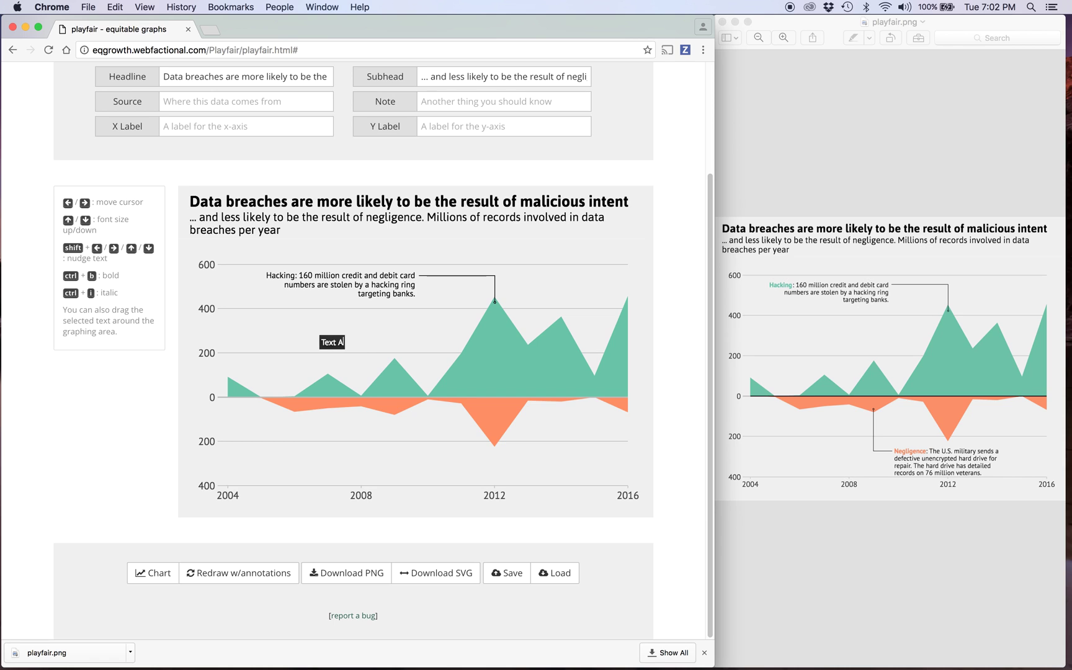
{"action": "type", "text": "Hacking"}
Format the separate "Hacking" label as bold and green, and place it over the annotation's first word
{"action": "right_click", "coordinate": [337, 345]}
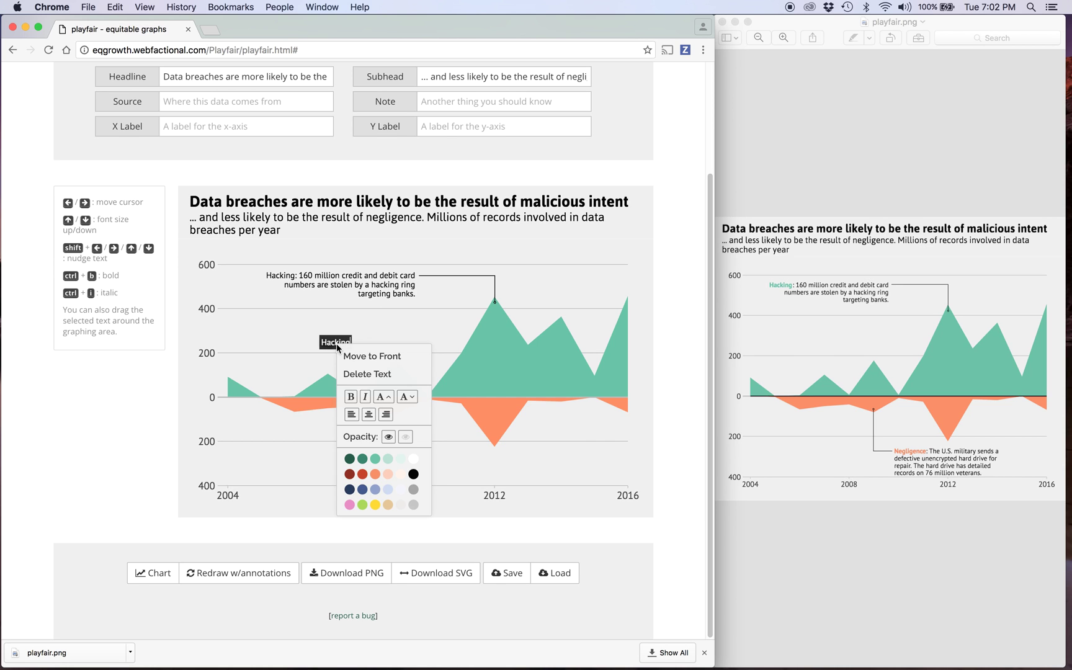
{"action": "left_click", "coordinate": [374, 459]}
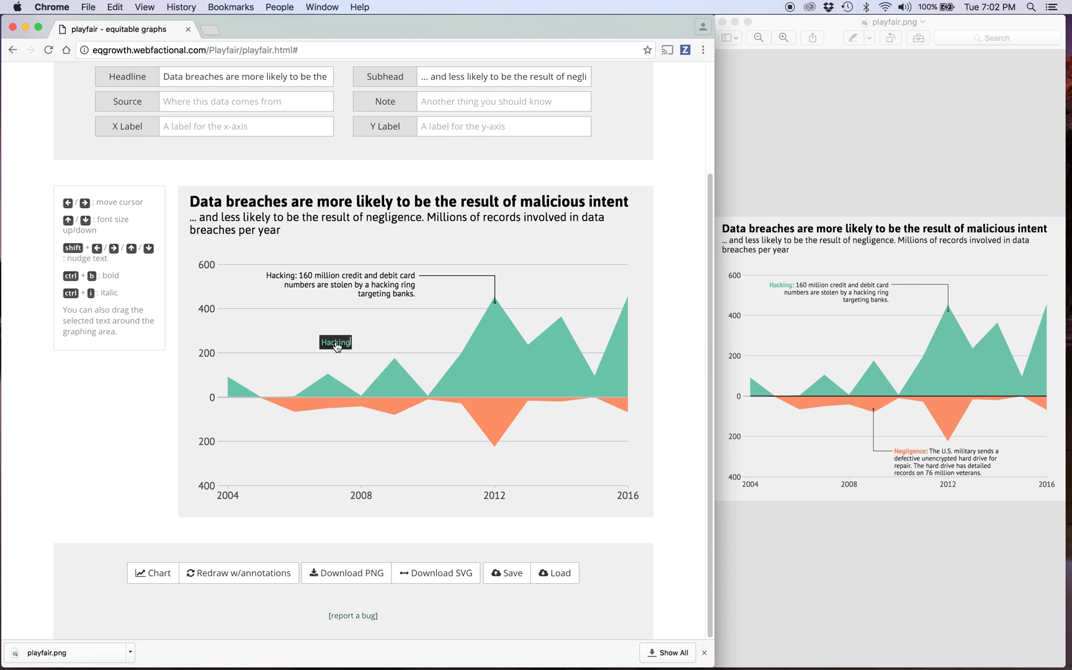
{"action": "left_click_drag", "start_coordinate": [339, 348], "coordinate": [286, 284]}
{"action": "left_click", "coordinate": [279, 301]}
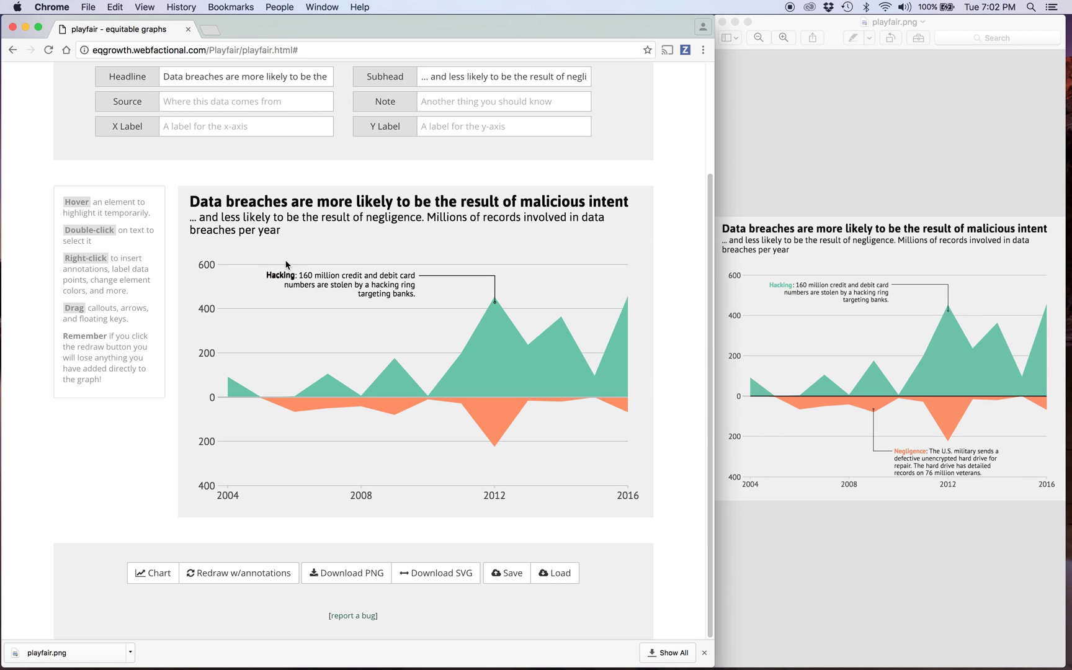
Move the bold "Hacking" label clear of the annotation, recolour it green and place it back over the first word
{"action": "mouse_move", "coordinate": [286, 278]}
{"action": "left_mouse_down"}
{"action": "mouse_move", "coordinate": [287, 342]}
{"action": "mouse_move", "coordinate": [280, 315]}
{"action": "left_mouse_up"}
{"action": "right_click", "coordinate": [279, 314]}
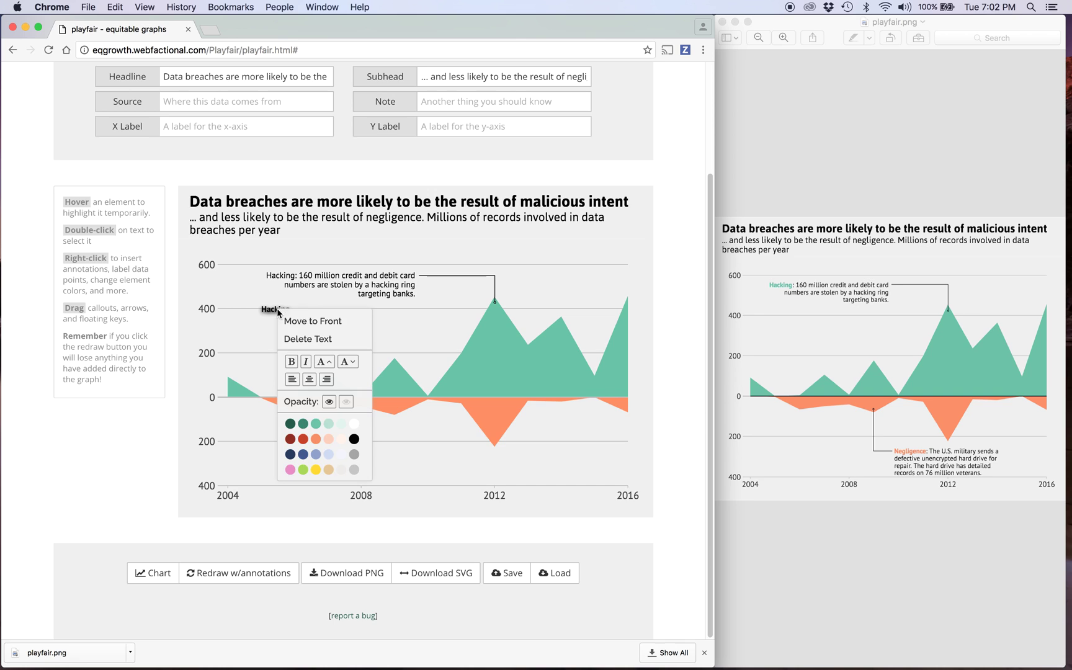
{"action": "left_click", "coordinate": [306, 422]}
{"action": "left_click_drag", "start_coordinate": [279, 311], "coordinate": [284, 283]}
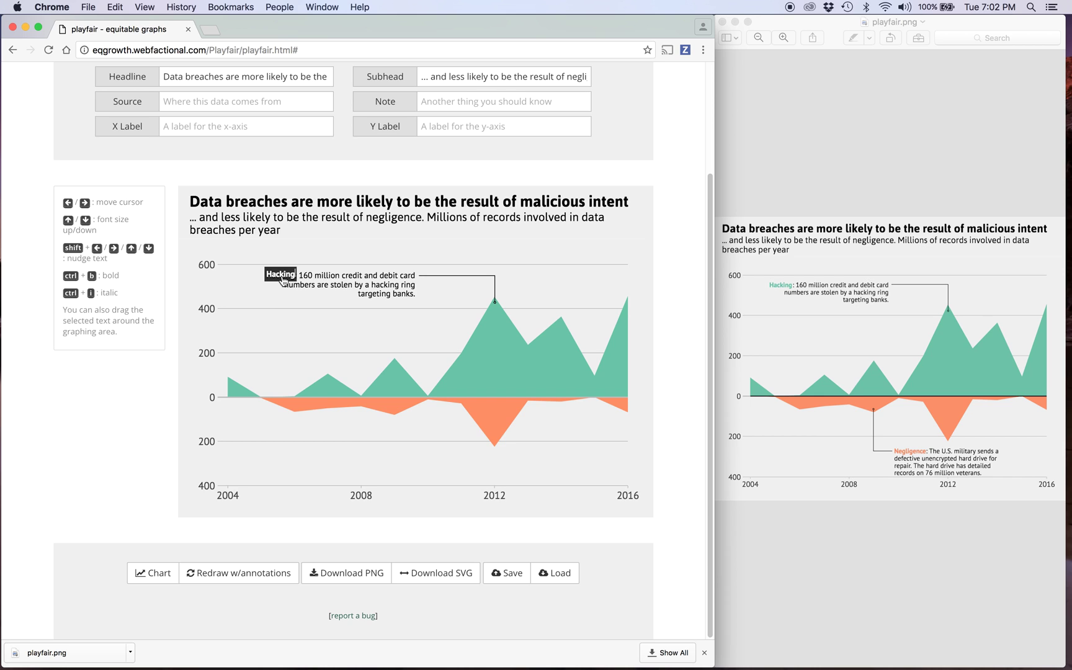
{"action": "left_click", "coordinate": [260, 311]}
Delete the word "Hacking" from the start of the black annotation text, keeping the colon
{"action": "double_click", "coordinate": [272, 279]}
{"action": "triple_click", "coordinate": [316, 279]}
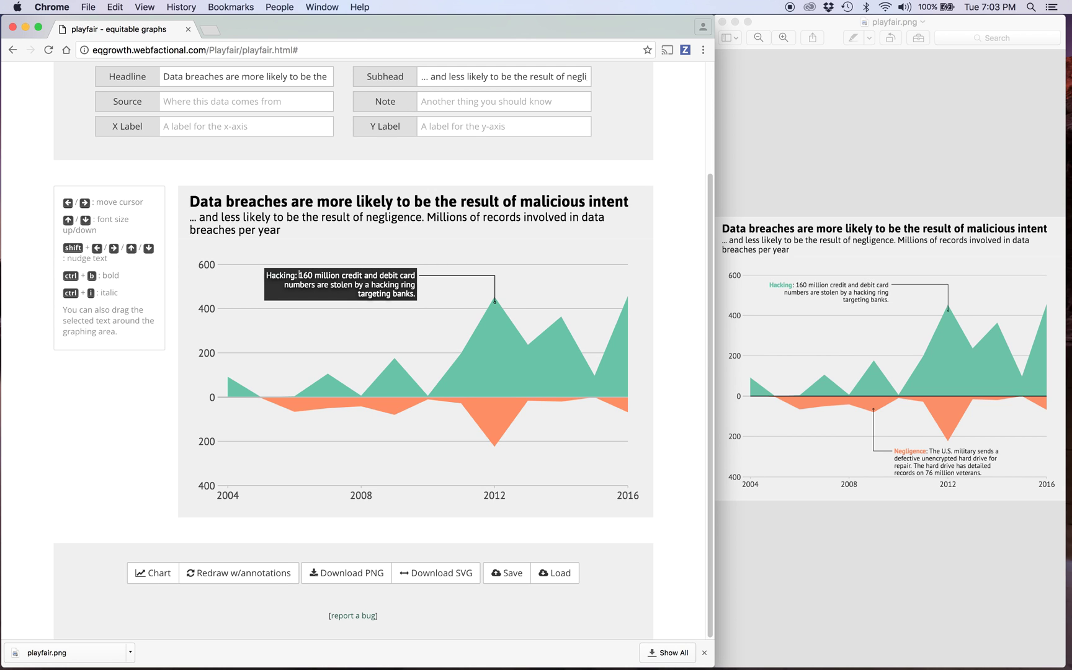
{"action": "left_click_drag", "start_coordinate": [266, 275], "coordinate": [295, 275]}
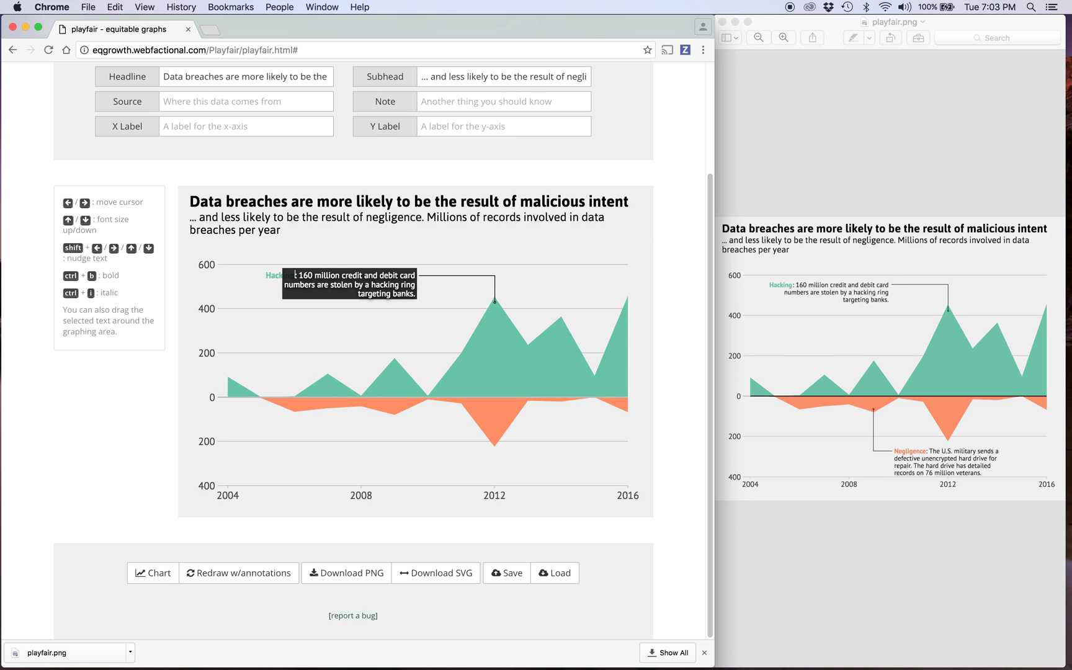
{"action": "left_click", "coordinate": [352, 328]}
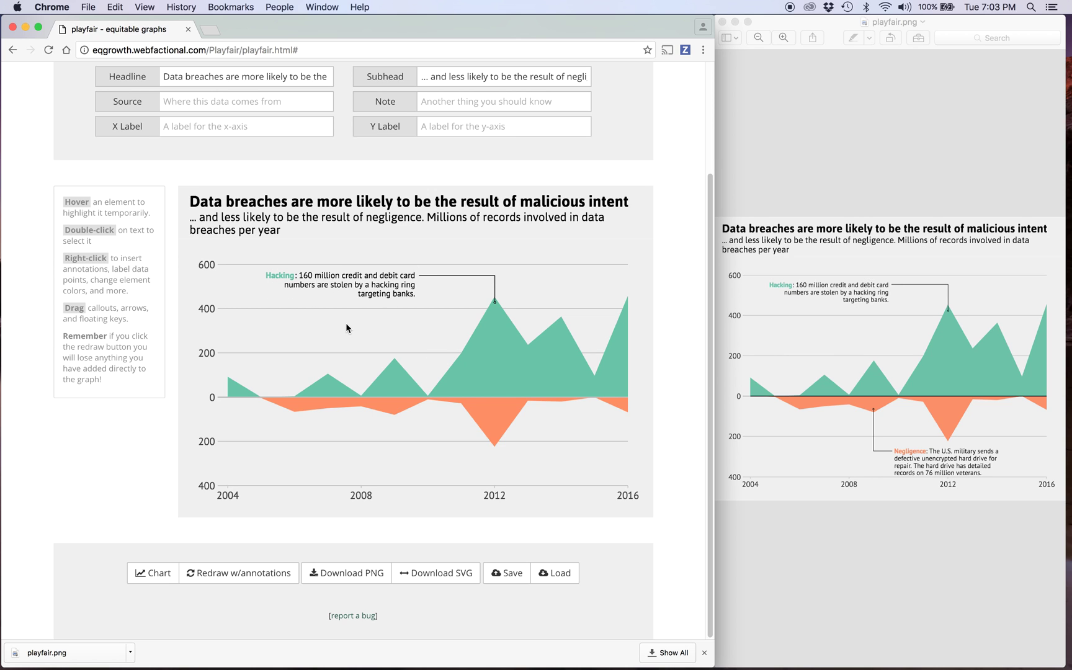
{"action": "double_click", "coordinate": [275, 279]}
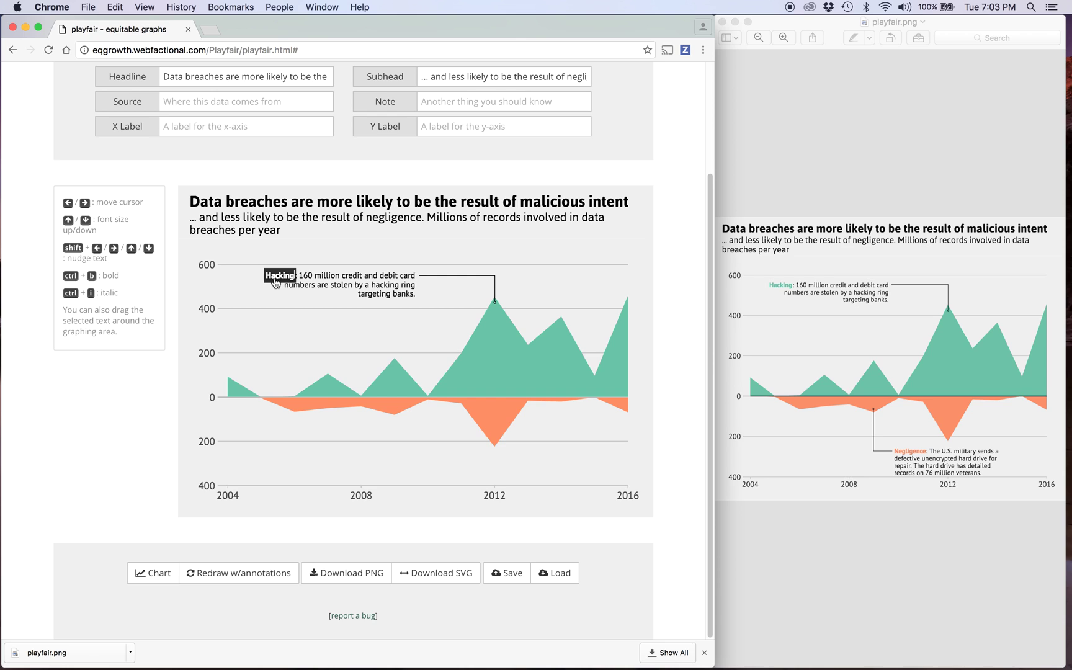
{"action": "left_click", "coordinate": [294, 306]}
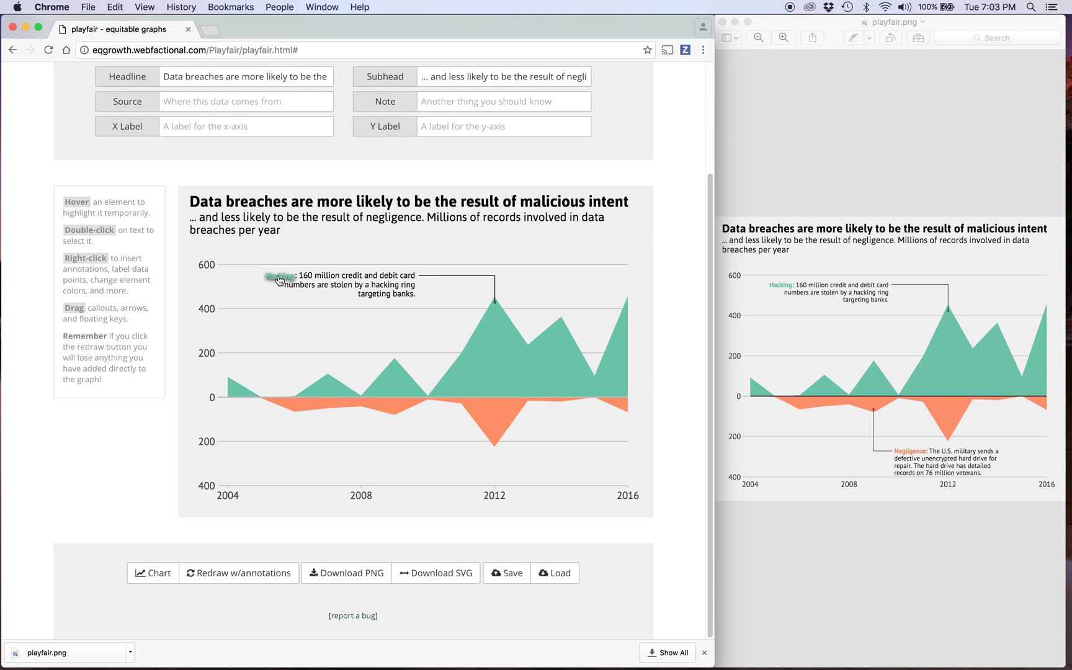
{"action": "double_click", "coordinate": [278, 276]}
{"action": "left_click", "coordinate": [304, 330]}
Draw an elbow callout path from just below the 2009 dip of the orange area, down and across toward 2010
{"action": "right_click", "coordinate": [382, 416]}
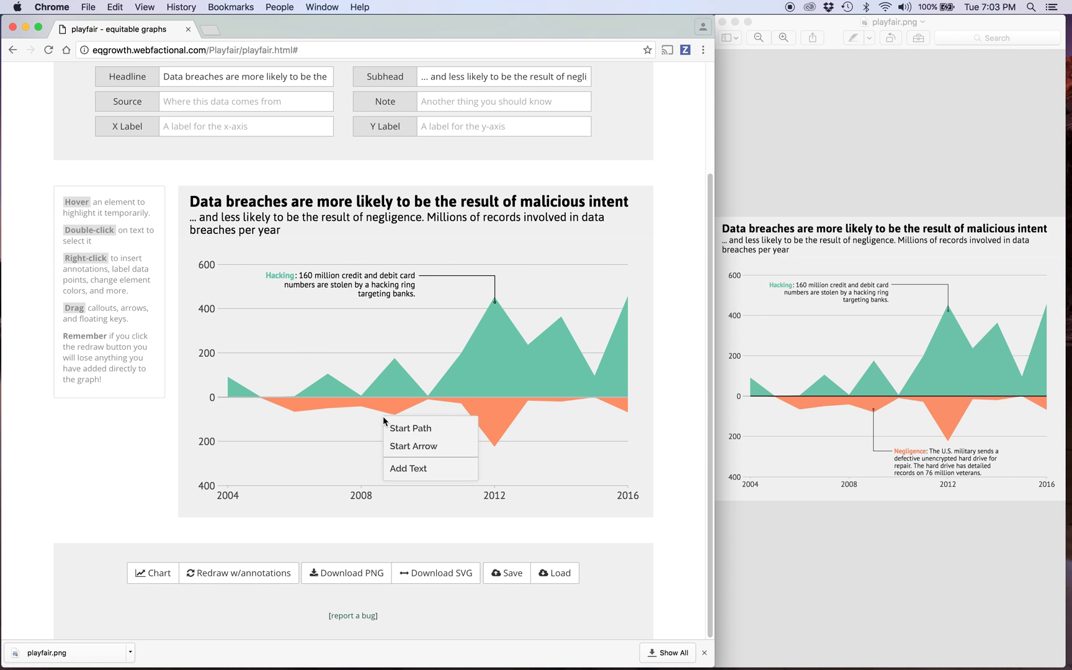
{"action": "left_click", "coordinate": [397, 427]}
{"action": "left_click", "coordinate": [431, 468]}
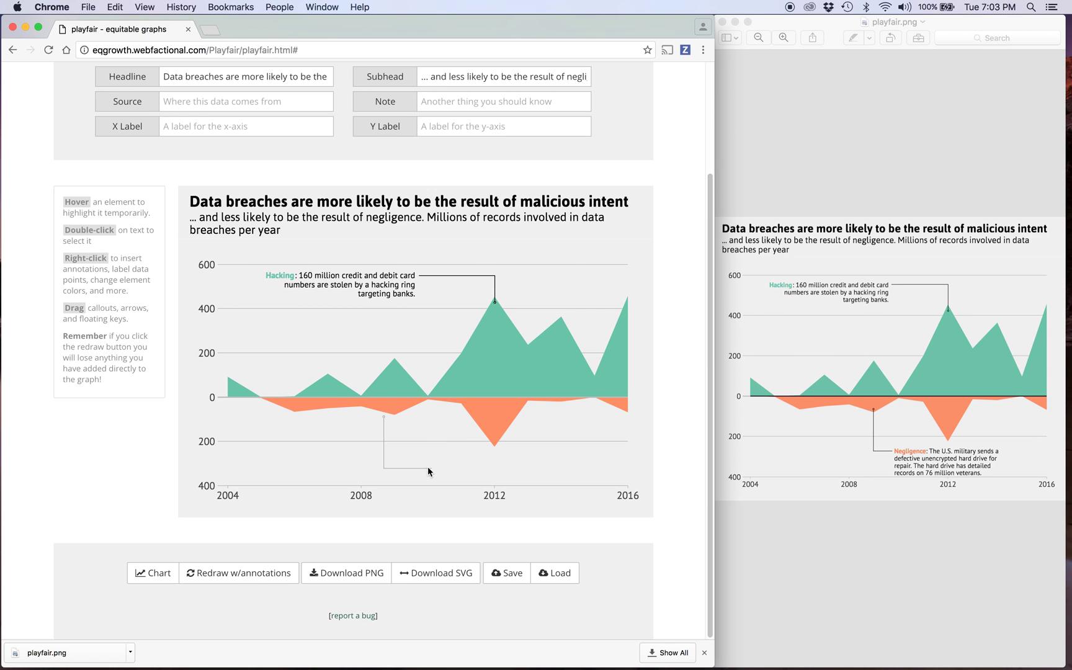
Recolour the lower callout line black and move it so its dot sits on the 2009 dip of the orange area
{"action": "right_click", "coordinate": [428, 471]}
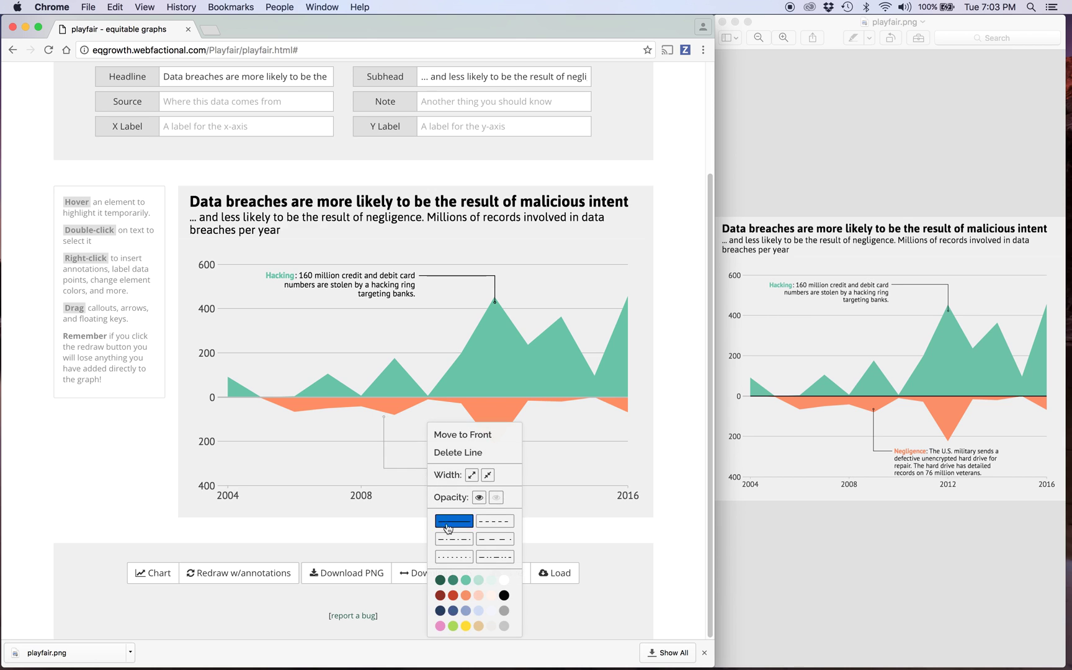
{"action": "left_click", "coordinate": [504, 595]}
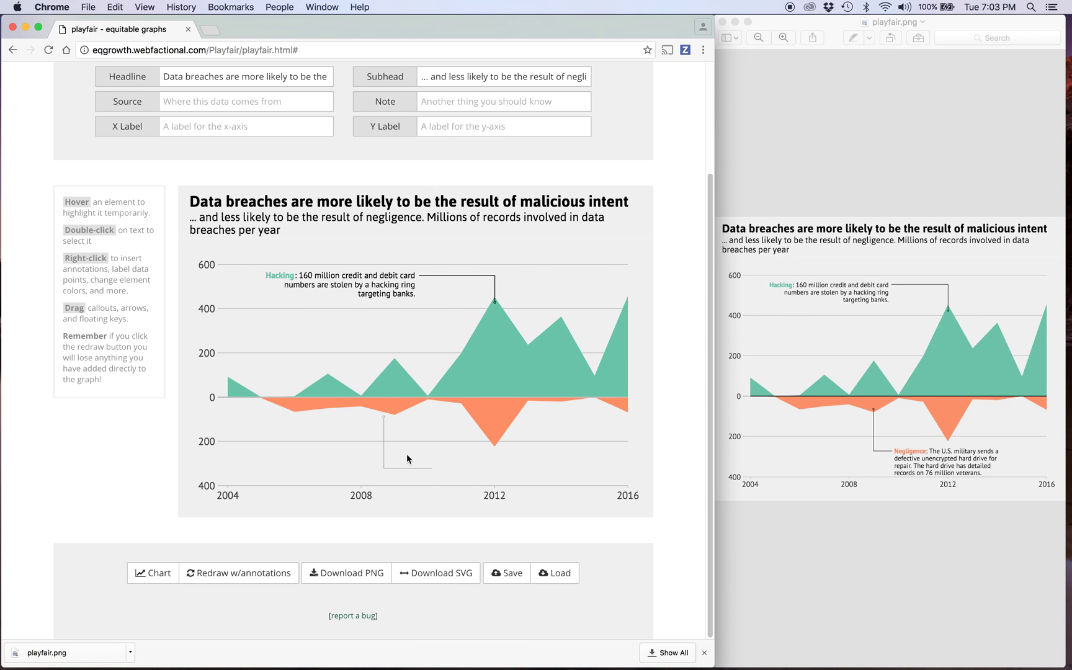
{"action": "right_click", "coordinate": [407, 470]}
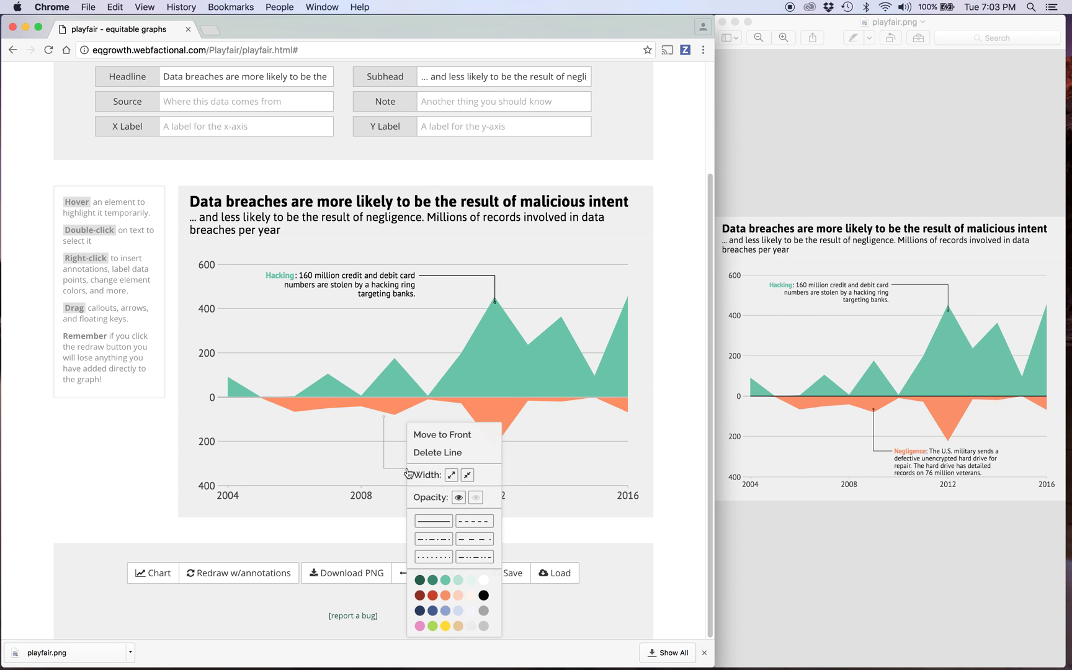
{"action": "left_click", "coordinate": [486, 580]}
{"action": "left_click_drag", "start_coordinate": [381, 445], "coordinate": [393, 438]}
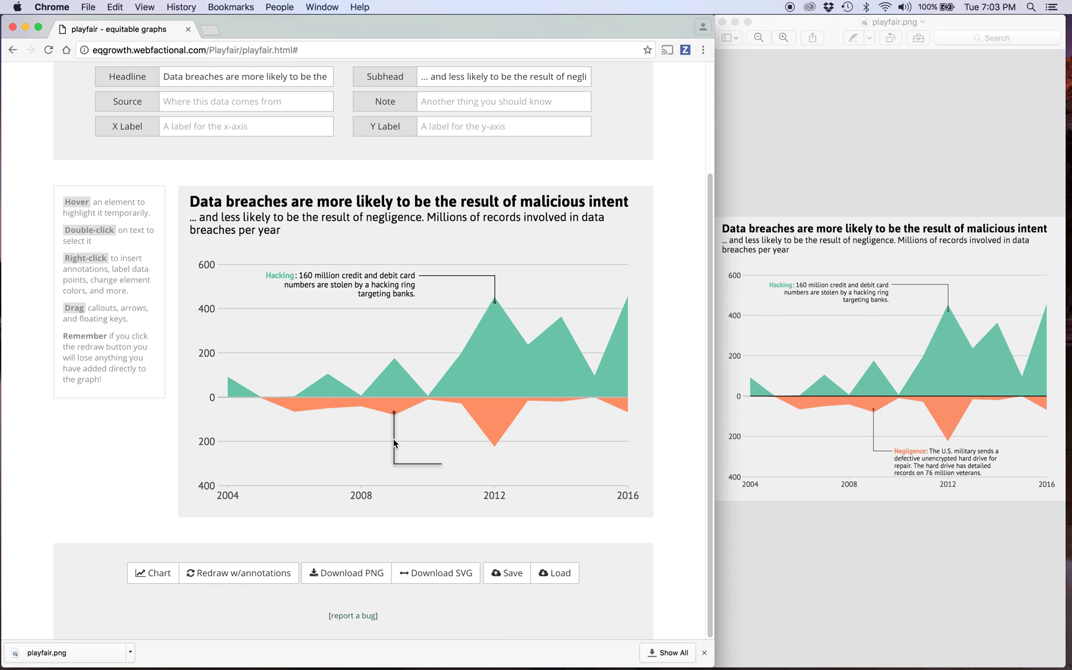
Add a text annotation at the lower callout's end beginning "Negligence: The U.S. military sends a defective unencrypted hard drive for repair. The"
{"action": "right_click", "coordinate": [449, 457]}
{"action": "left_click", "coordinate": [476, 510]}
{"action": "double_click", "coordinate": [474, 470]}
{"action": "key", "text": "BackSpace"}
{"action": "key", "text": "BackSpace"}
{"action": "key", "text": "BackSpace"}
{"action": "key", "text": "BackSpace"}
{"action": "key", "text": "BackSpace"}
{"action": "key", "text": "BackSpace"}
{"action": "key", "text": "BackSpace"}
{"action": "key", "text": "BackSpace"}
{"action": "key", "text": "BackSpace"}
{"action": "key", "text": "BackSpace"}
{"action": "key", "text": "BackSpace"}
{"action": "key", "text": "BackSpace"}
{"action": "key", "text": "BackSpace"}
{"action": "key", "text": "BackSpace"}
{"action": "key", "text": "BackSpace"}
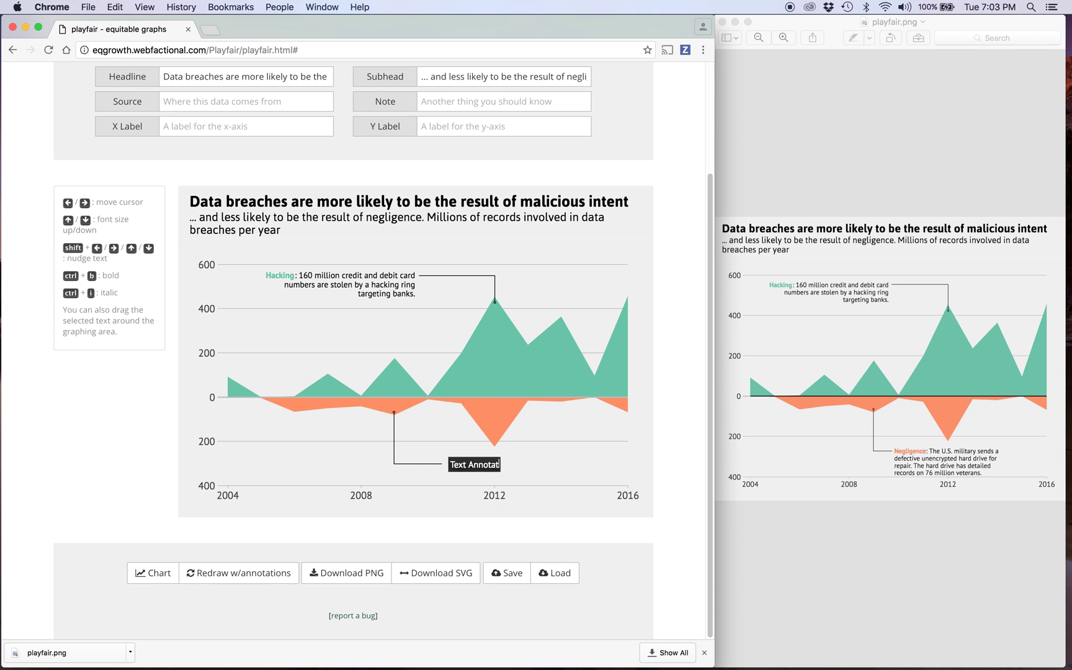
{"action": "type", "text": "Negligence: The U.S. military"}
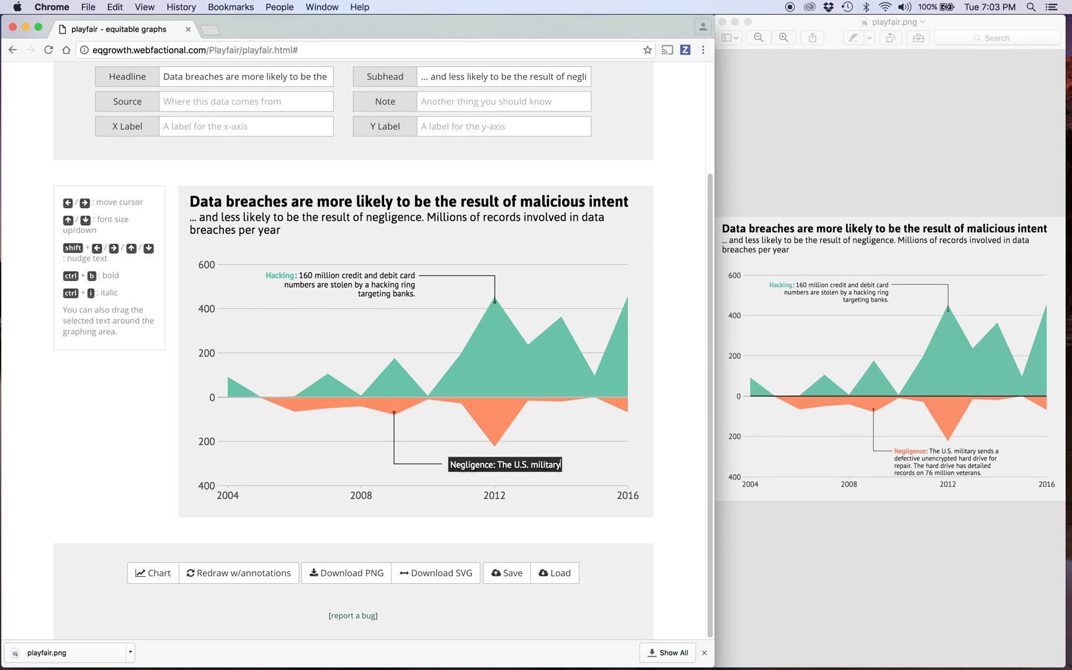
{"action": "type", "text": " sends"}
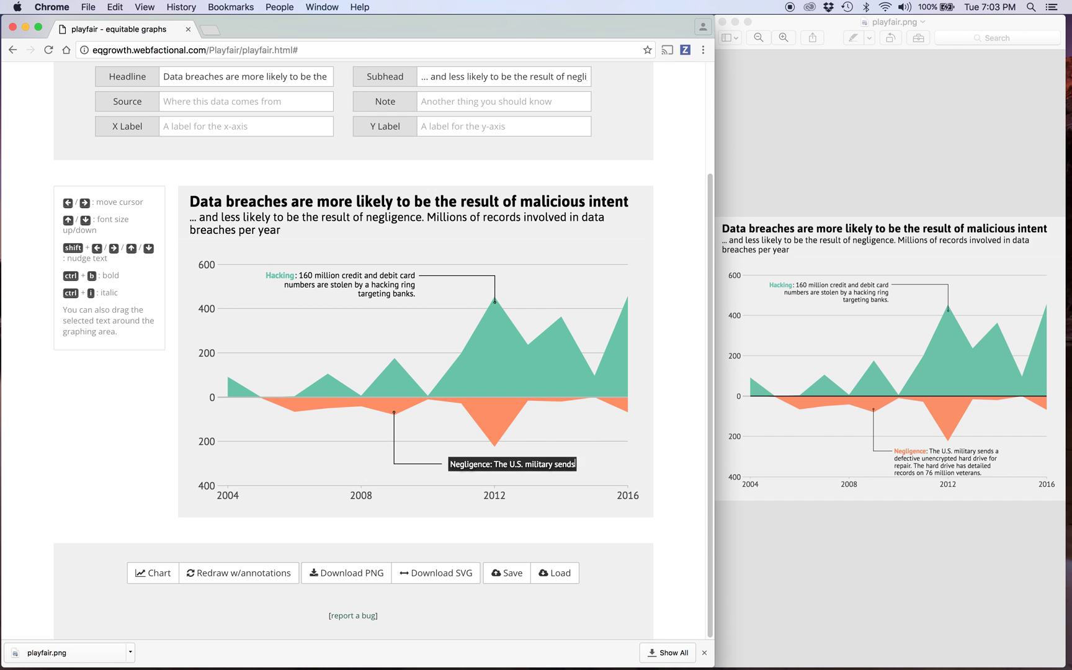
{"action": "type", "text": " a defe"}
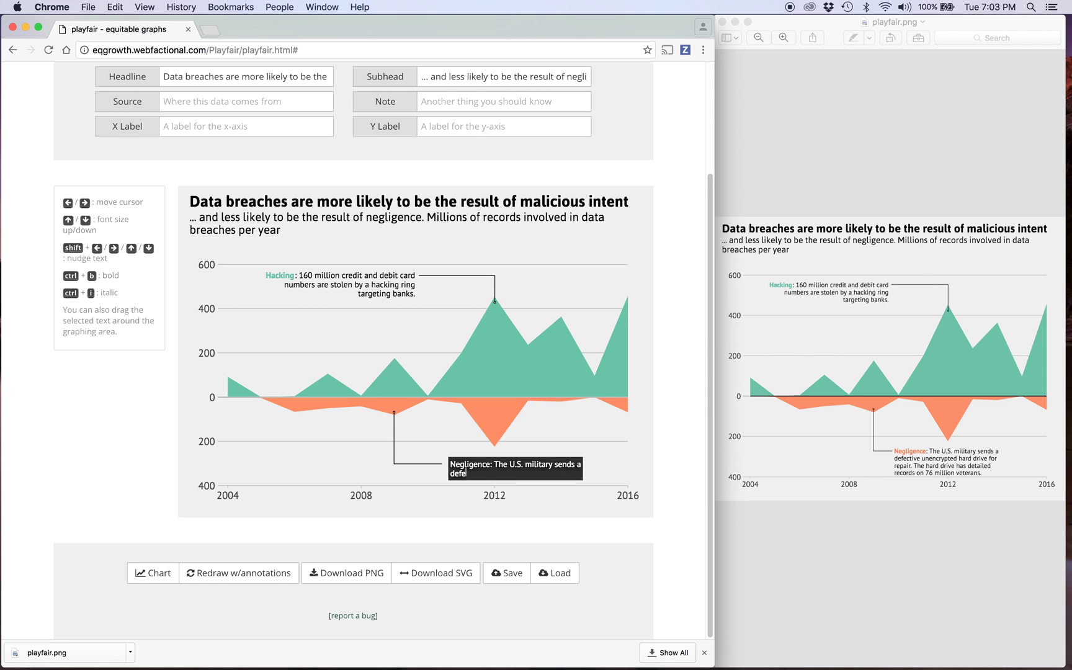
{"action": "type", "text": "ctive unencrypted"}
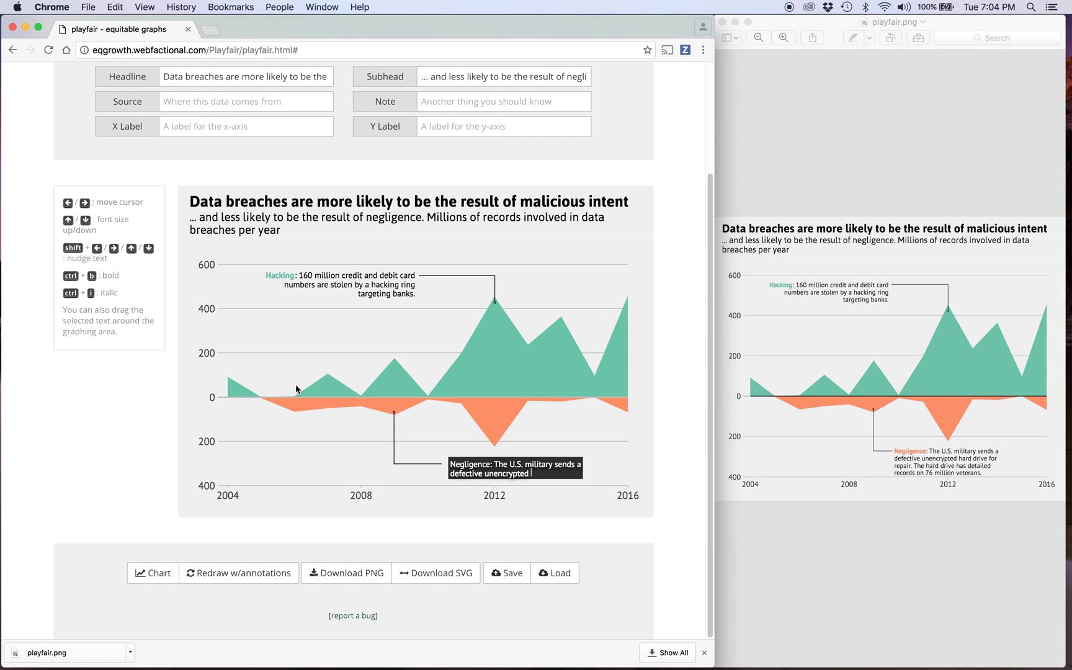
{"action": "type", "text": "hard drive for r"}
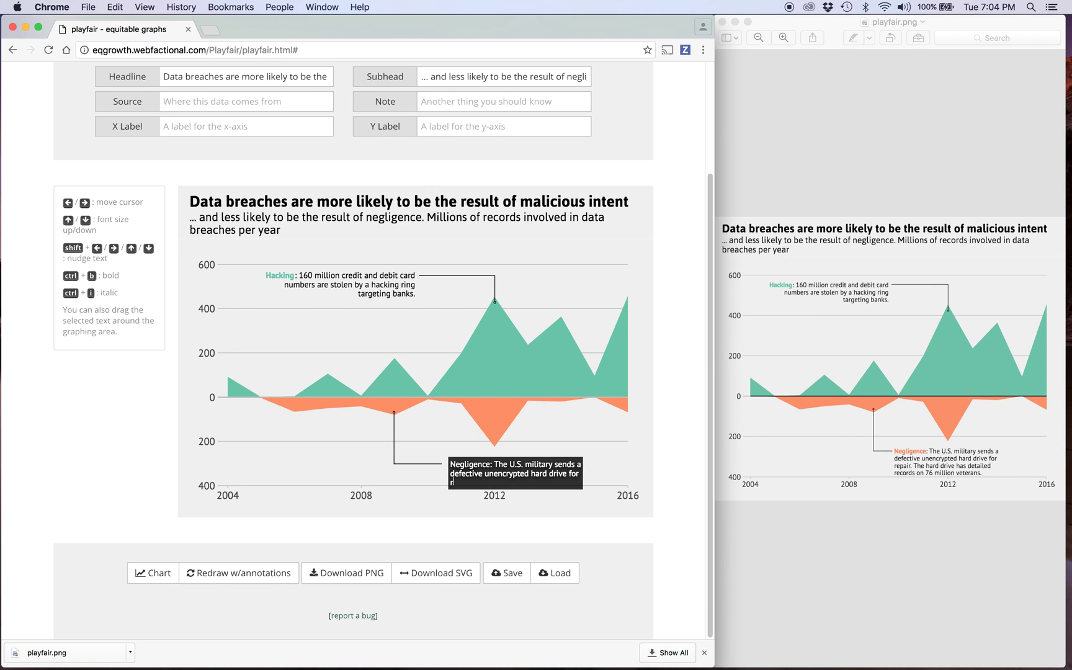
{"action": "type", "text": "epair. The"}
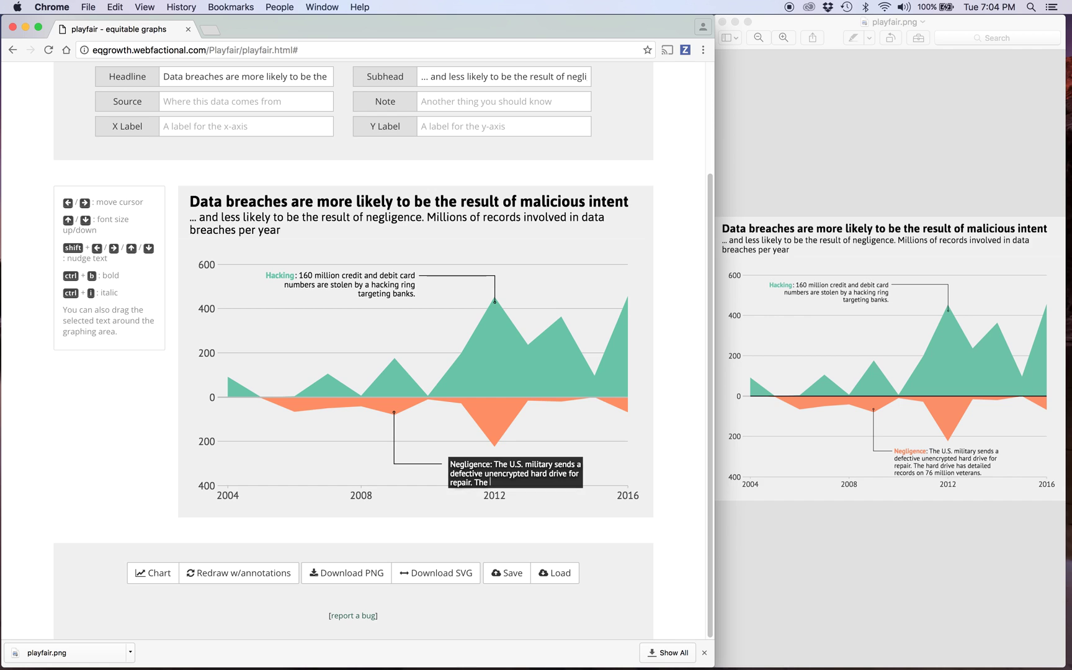
Complete the lower annotation with the words "hard drive has detailed records on 76 million veterans."
{"action": "type", "text": " hard drive has detailed record"}
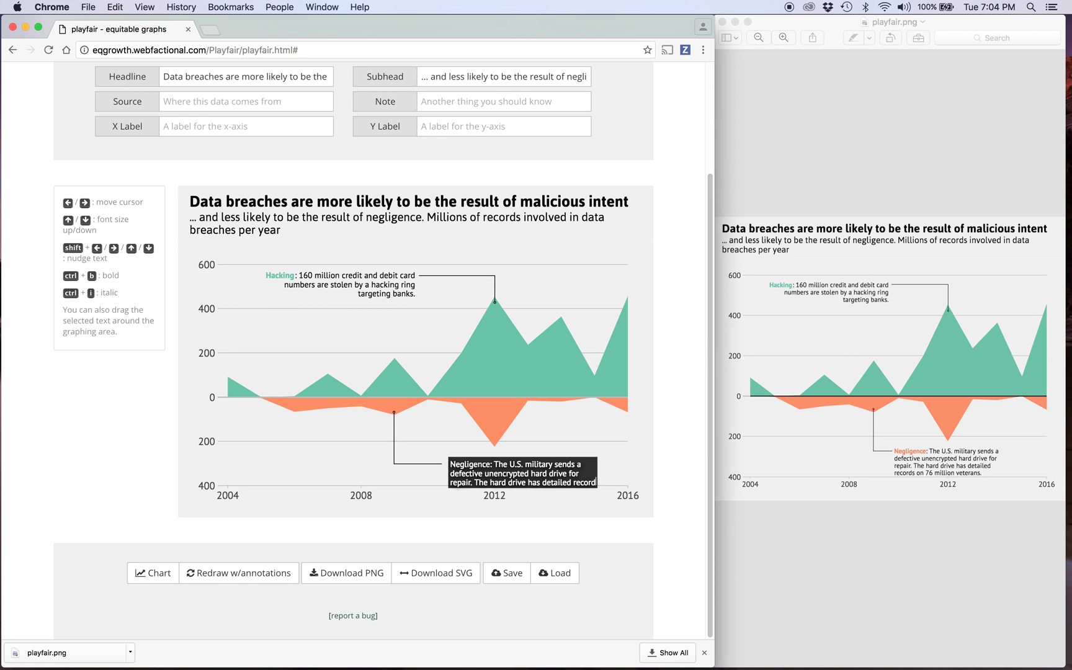
{"action": "key", "text": "BackSpace"}
{"action": "key", "text": "BackSpace"}
{"action": "key", "text": "BackSpace"}
{"action": "key", "text": "BackSpace"}
{"action": "key", "text": "BackSpace"}
{"action": "type", "text": "records "}
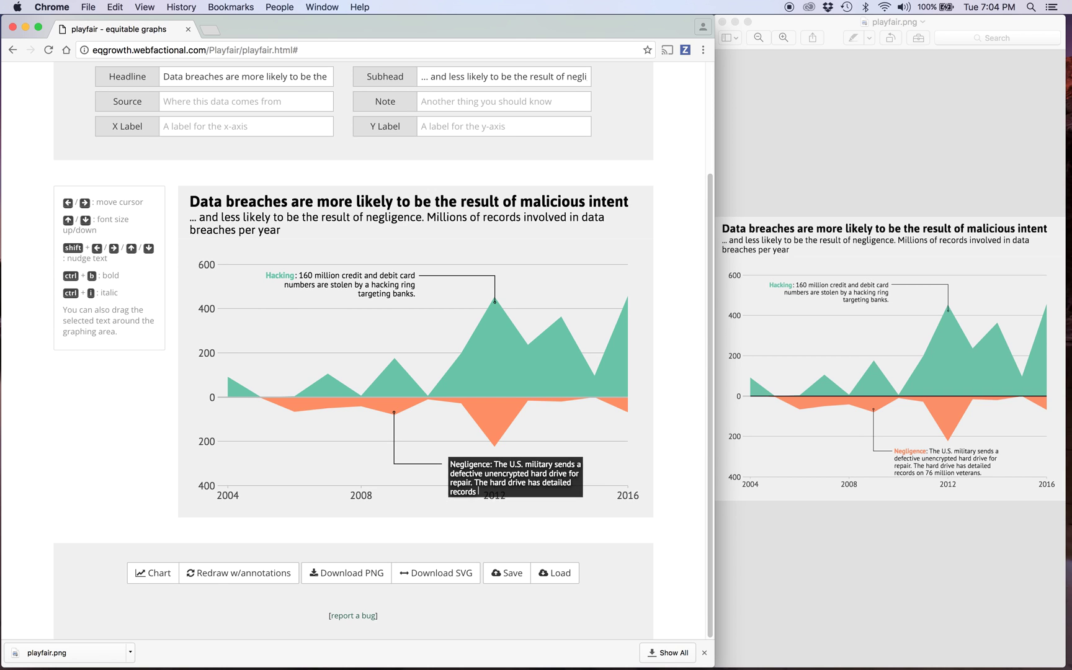
{"action": "type", "text": "on 76 million veterans."}
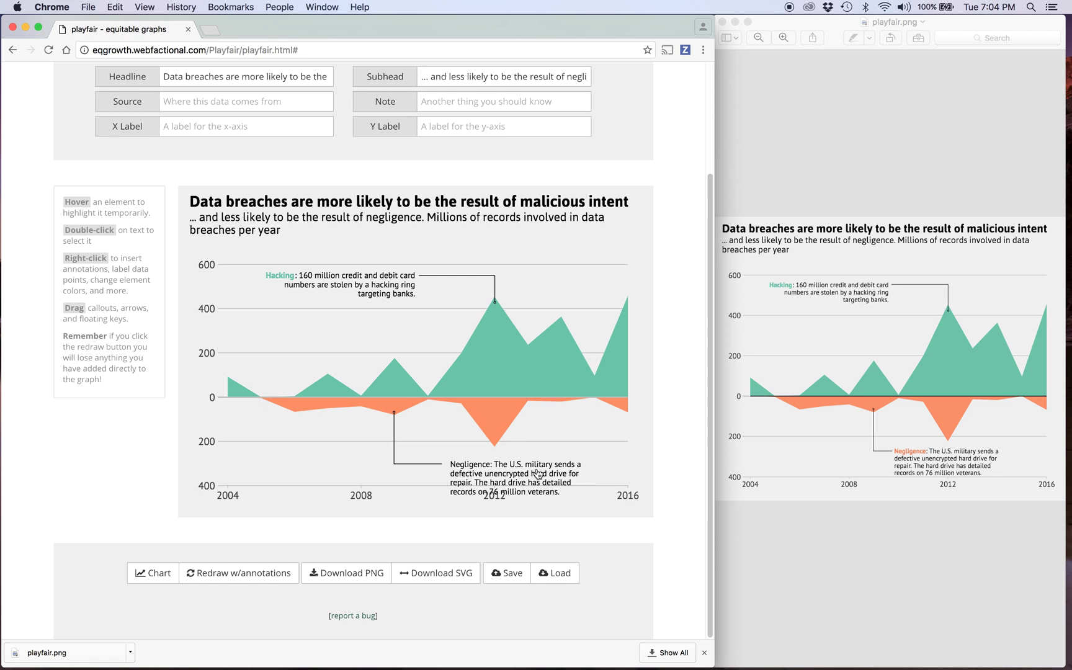
Reduce the lower annotation's font size and place it beside the callout line's end, clear of the year labels
{"action": "mouse_move", "coordinate": [515, 475]}
{"action": "left_mouse_down"}
{"action": "mouse_move", "coordinate": [491, 459]}
{"action": "mouse_move", "coordinate": [498, 466]}
{"action": "left_mouse_up"}
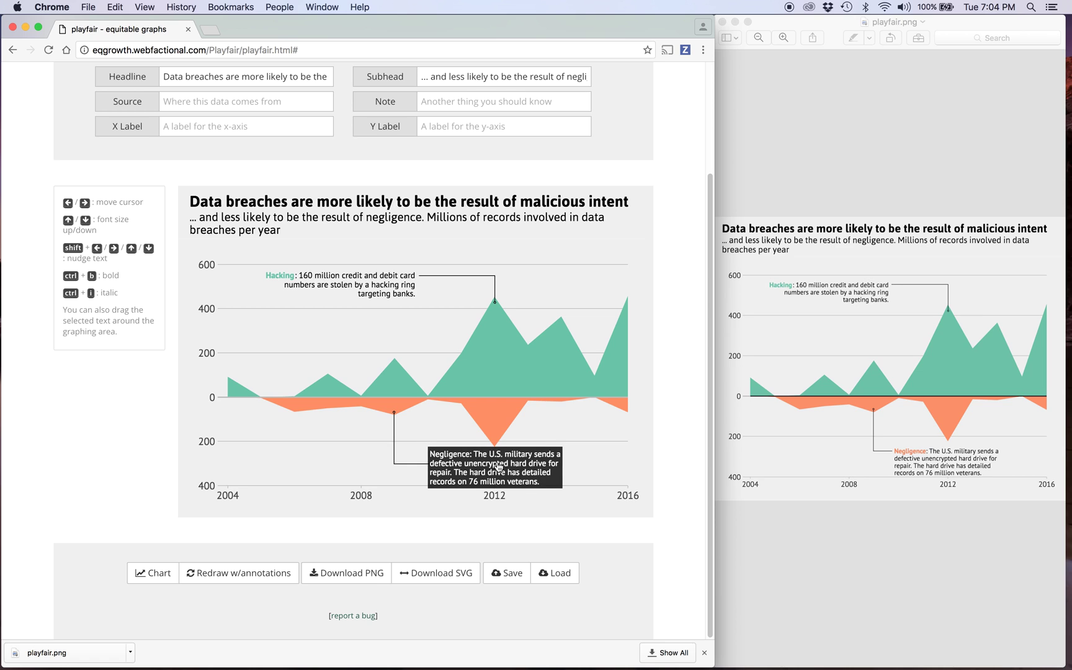
{"action": "left_click", "coordinate": [538, 437]}
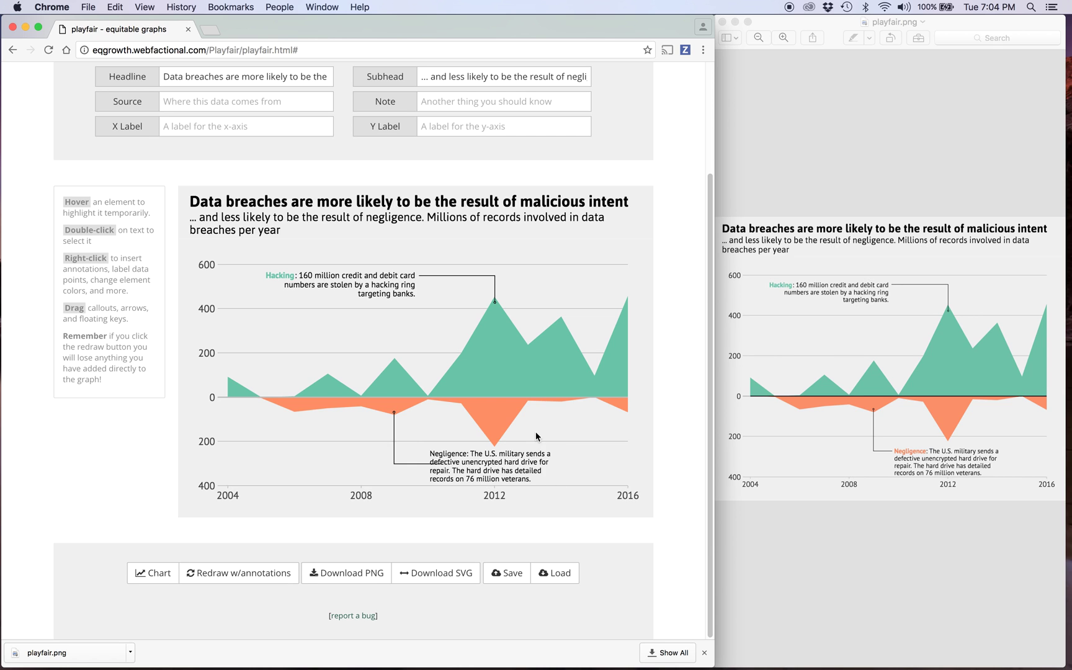
{"action": "left_click_drag", "start_coordinate": [494, 478], "coordinate": [499, 467]}
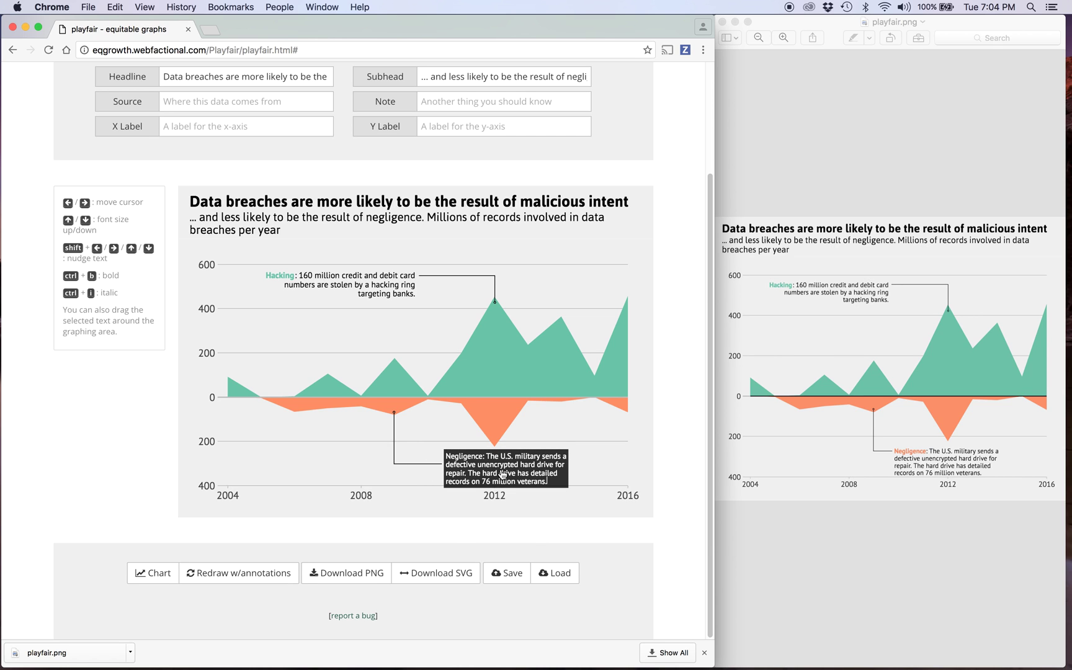
{"action": "left_click", "coordinate": [413, 470]}
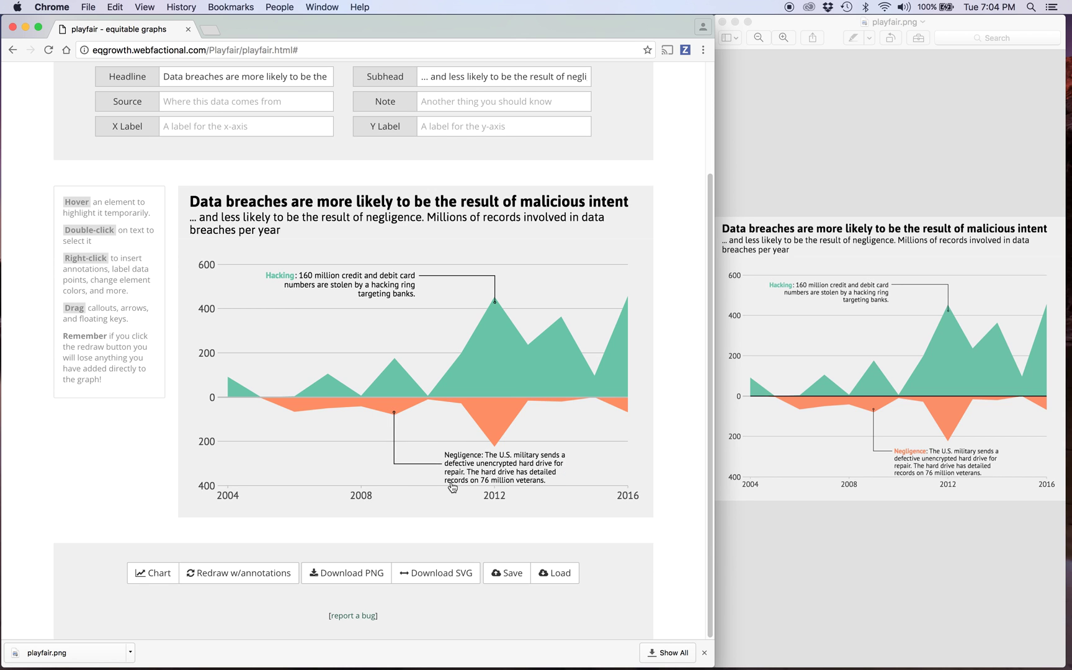
Add a separate text label reading "Negligence" near the vertical part of the lower callout line
{"action": "right_click", "coordinate": [367, 460]}
{"action": "left_click", "coordinate": [382, 505]}
{"action": "double_click", "coordinate": [377, 465]}
{"action": "key", "text": "BackSpace"}
{"action": "key", "text": "BackSpace"}
{"action": "key", "text": "BackSpace"}
{"action": "key", "text": "BackSpace"}
{"action": "key", "text": "BackSpace"}
{"action": "key", "text": "BackSpace"}
{"action": "key", "text": "BackSpace"}
{"action": "key", "text": "BackSpace"}
{"action": "key", "text": "BackSpace"}
{"action": "key", "text": "BackSpace"}
{"action": "key", "text": "BackSpace"}
{"action": "key", "text": "BackSpace"}
{"action": "key", "text": "BackSpace"}
{"action": "key", "text": "BackSpace"}
{"action": "key", "text": "BackSpace"}
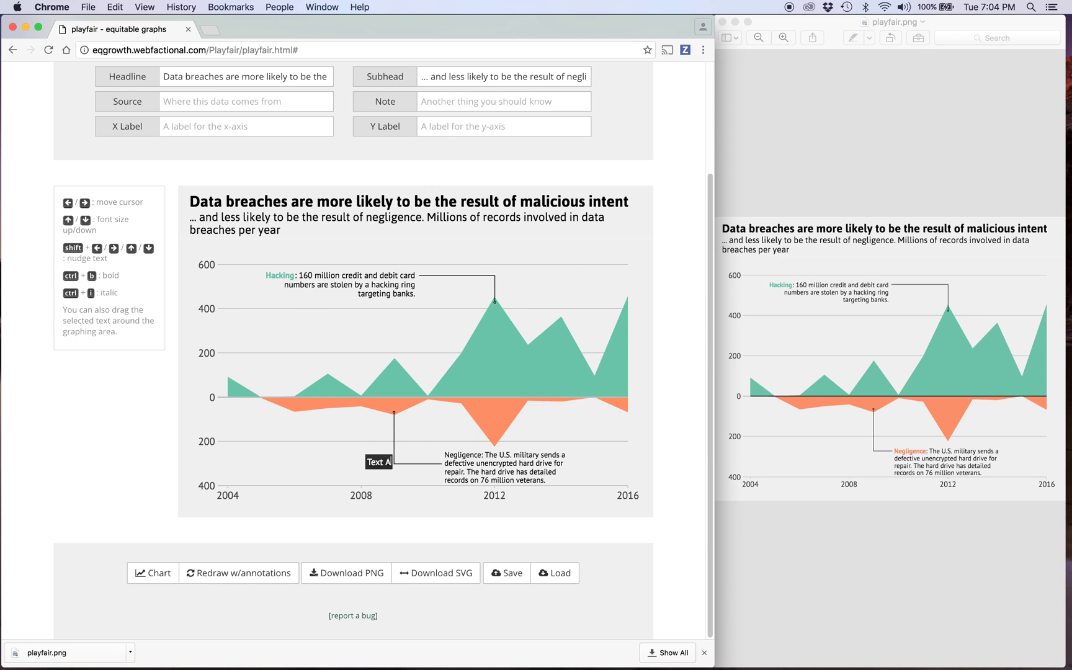
{"action": "type", "text": "Negligence"}
Reduce the separate "Negligence" label's font size, make it bold and colour it orange
{"action": "key", "text": "Down"}
{"action": "key", "text": "Down"}
{"action": "right_click", "coordinate": [373, 465]}
{"action": "left_click", "coordinate": [353, 485]}
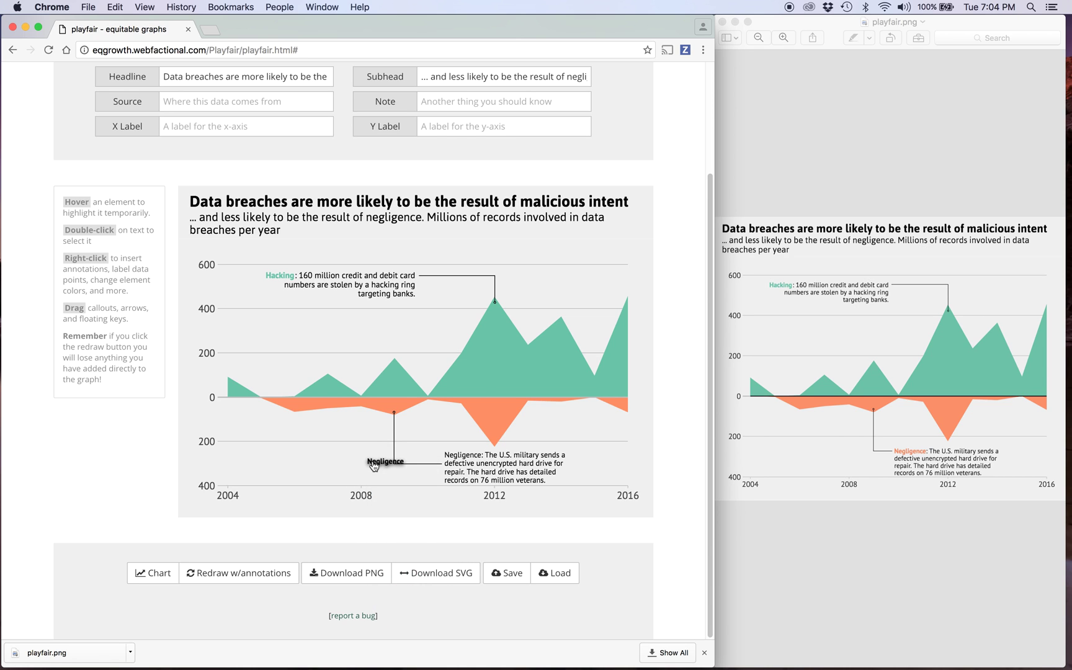
{"action": "right_click", "coordinate": [373, 465]}
{"action": "left_click", "coordinate": [411, 592]}
Move the bold orange "Negligence" label exactly over the first word of the lower annotation
{"action": "double_click", "coordinate": [381, 463]}
{"action": "left_click_drag", "start_coordinate": [381, 463], "coordinate": [457, 461]}
{"action": "left_click", "coordinate": [420, 459]}
{"action": "double_click", "coordinate": [448, 458]}
{"action": "key", "text": "shift+Right"}
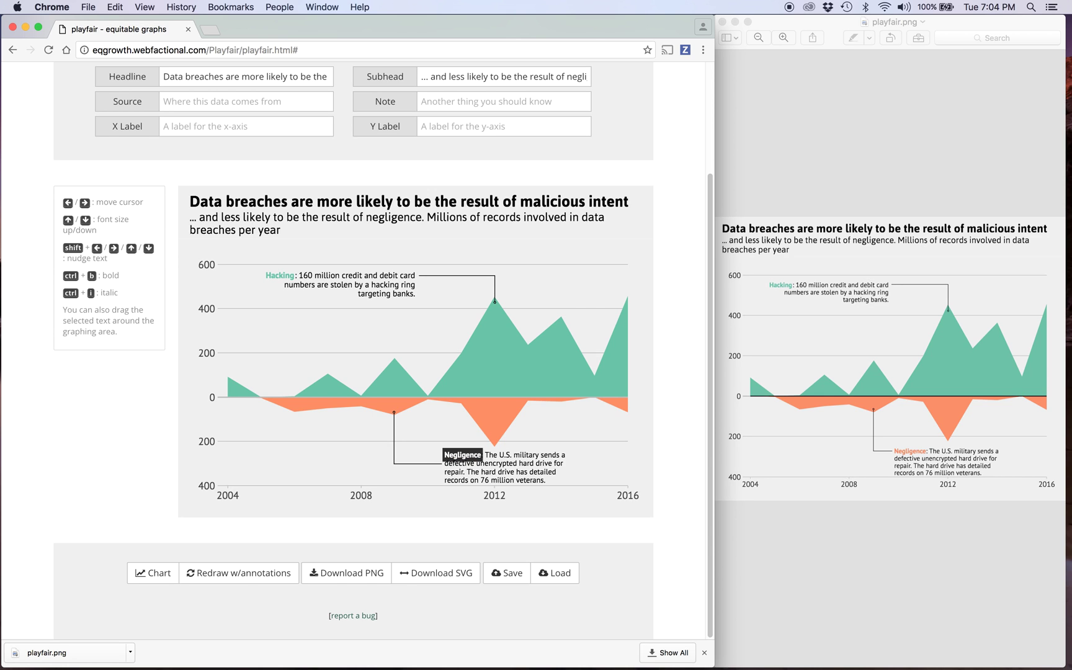
{"action": "left_click", "coordinate": [419, 449]}
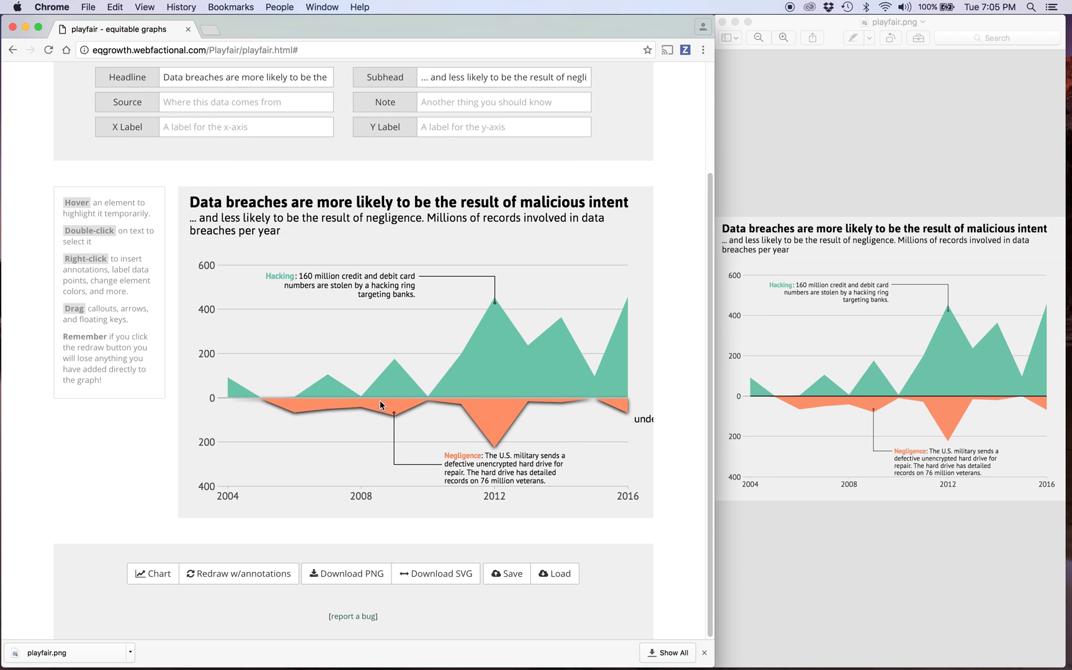
{"action": "scroll", "coordinate": [380, 401], "scroll_direction": "up", "scroll_amount": 2}
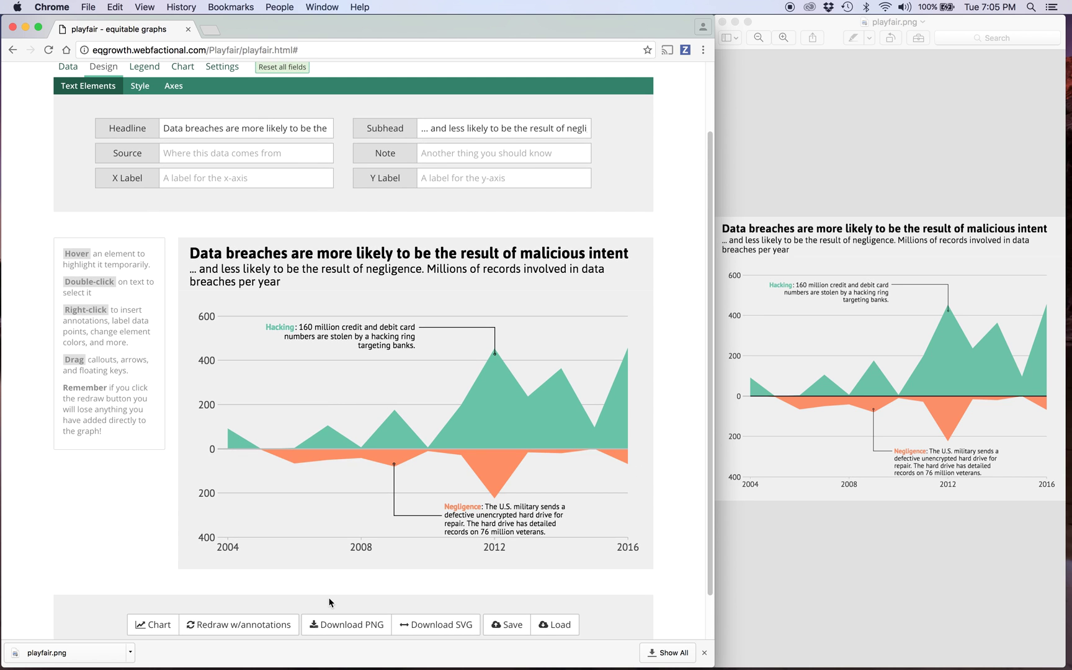